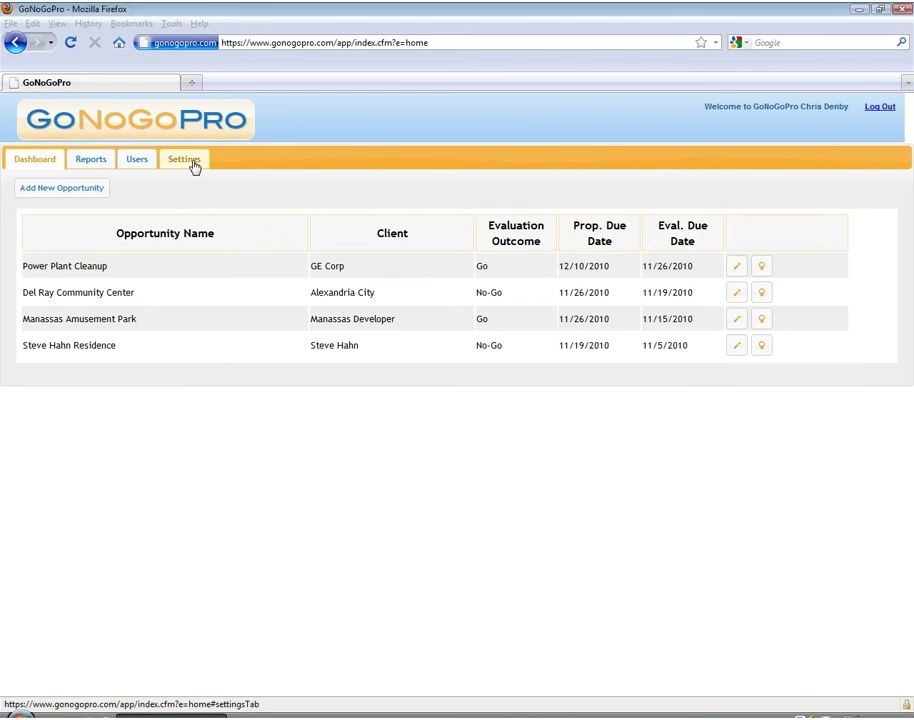
# Step: Open the company settings and review the company details, industries, project types and pursuit threshold
pyautogui.click(192, 164)
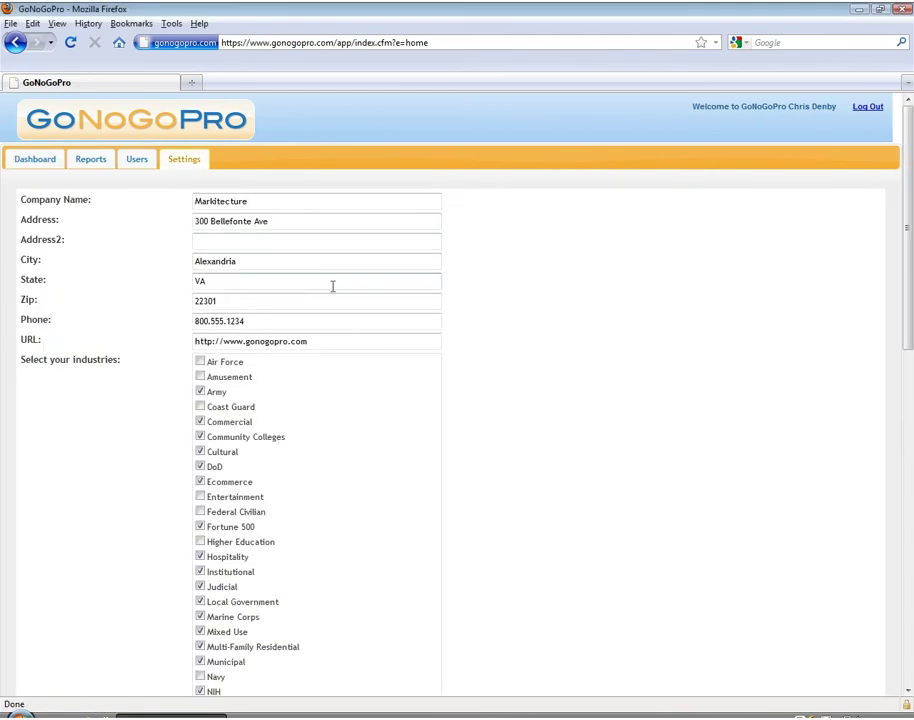
pyautogui.scroll(-2, 446, 328)
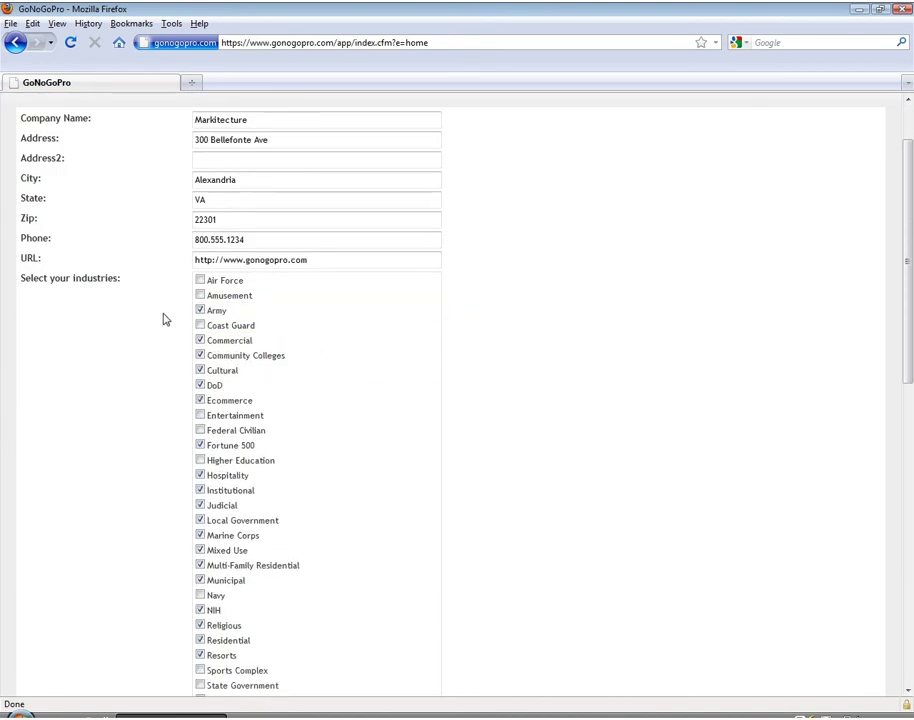
pyautogui.scroll(-6, 170, 325)
pyautogui.scroll(-5, 159, 390)
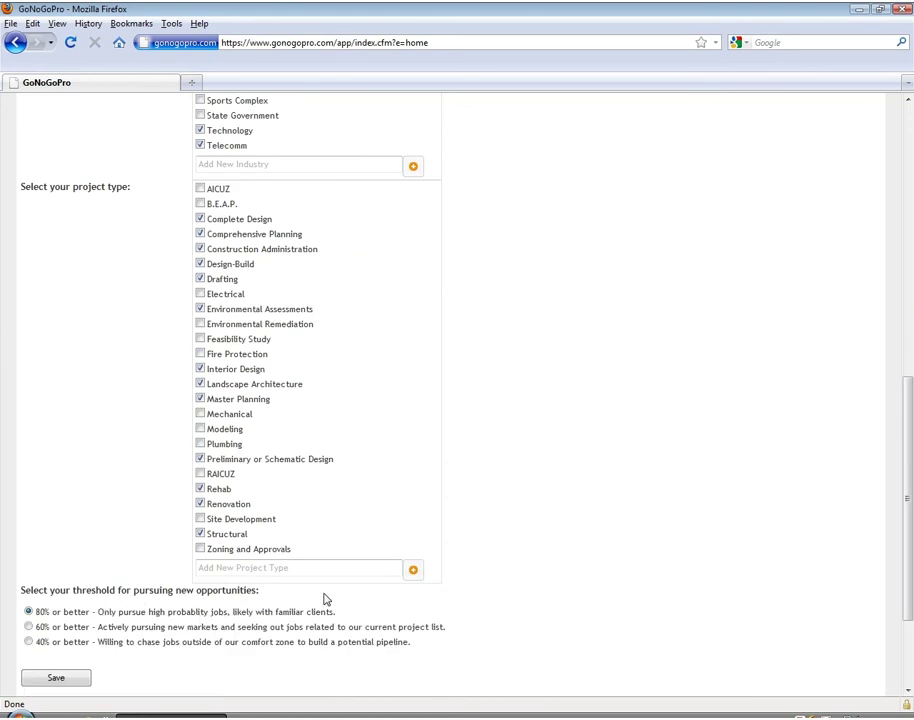
pyautogui.scroll(9, 486, 440)
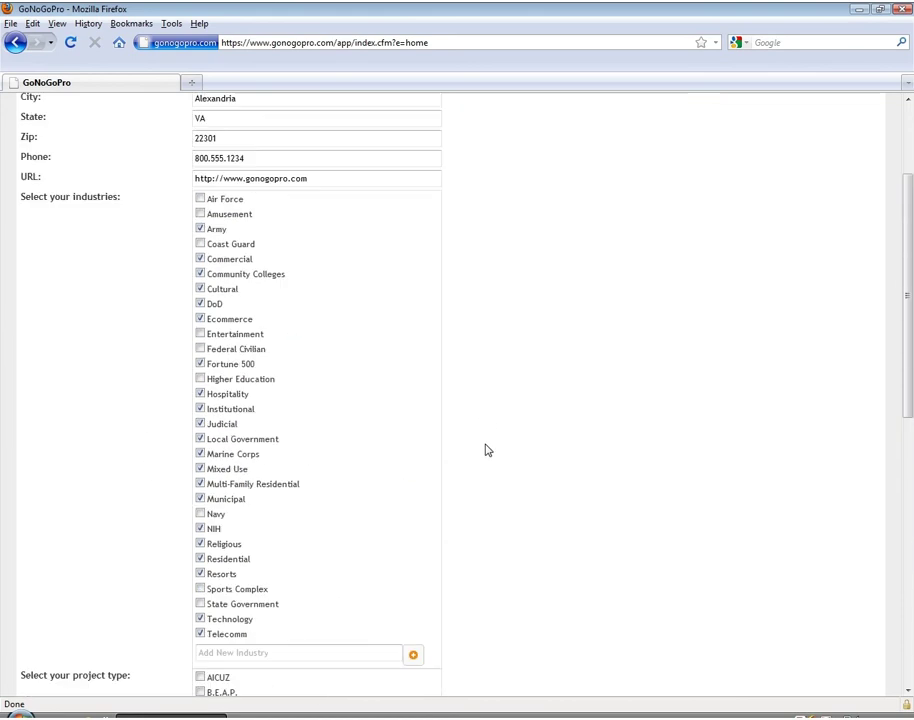
pyautogui.scroll(-3, 425, 428)
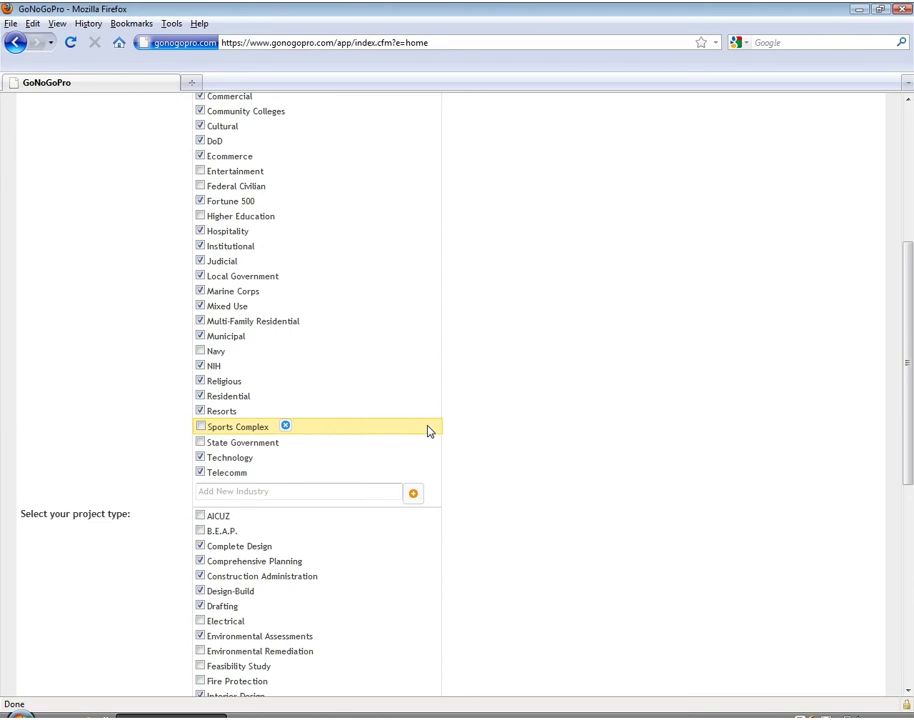
pyautogui.scroll(3, 470, 425)
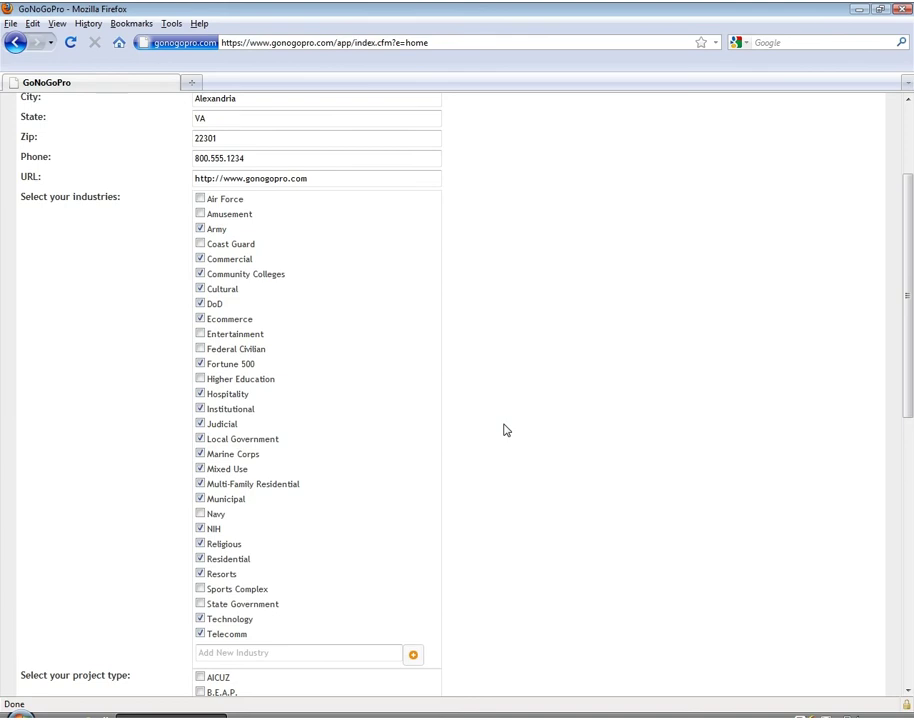
# Step: Toggle the Cultural and DoD industries off and back on in the company's industry selection
pyautogui.click(200, 289)
pyautogui.click(199, 289)
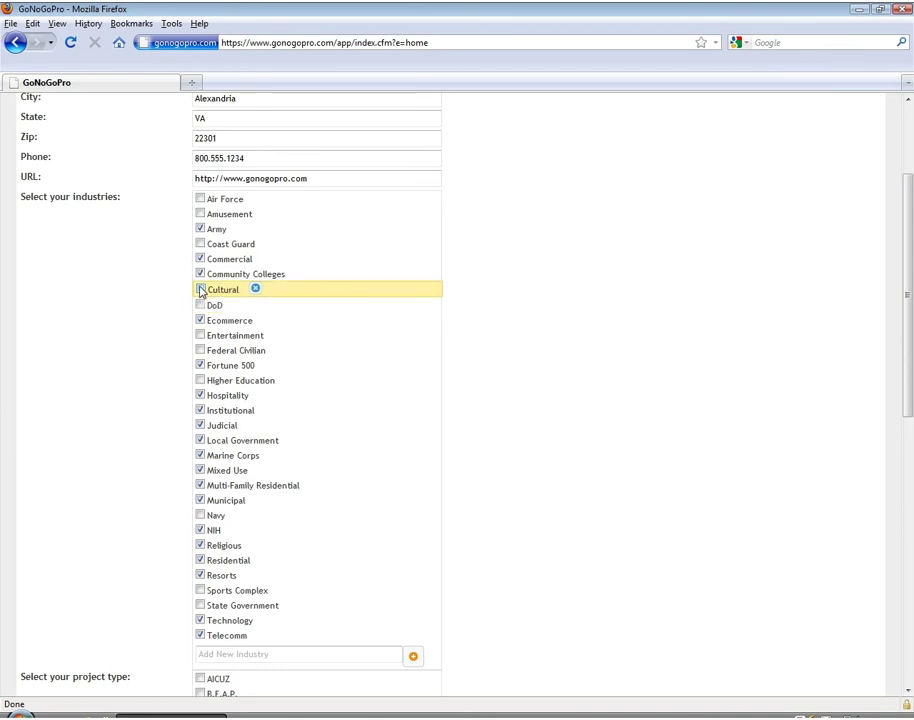
pyautogui.scroll(-3, 250, 393)
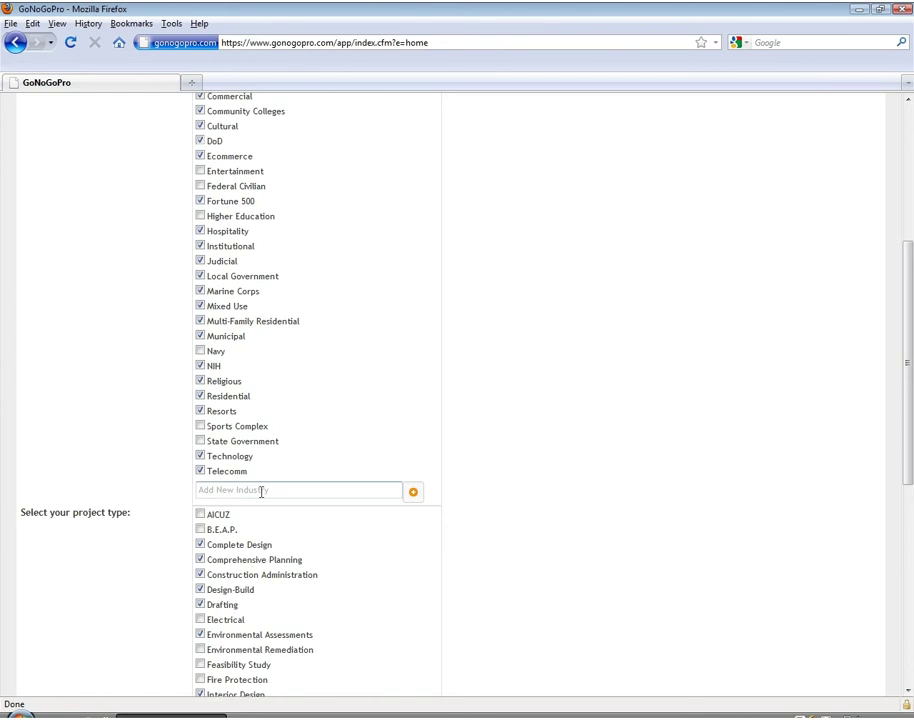
# Step: Toggle the Interior Design and Landscape Architecture project types off and back on
pyautogui.scroll(-3, 300, 494)
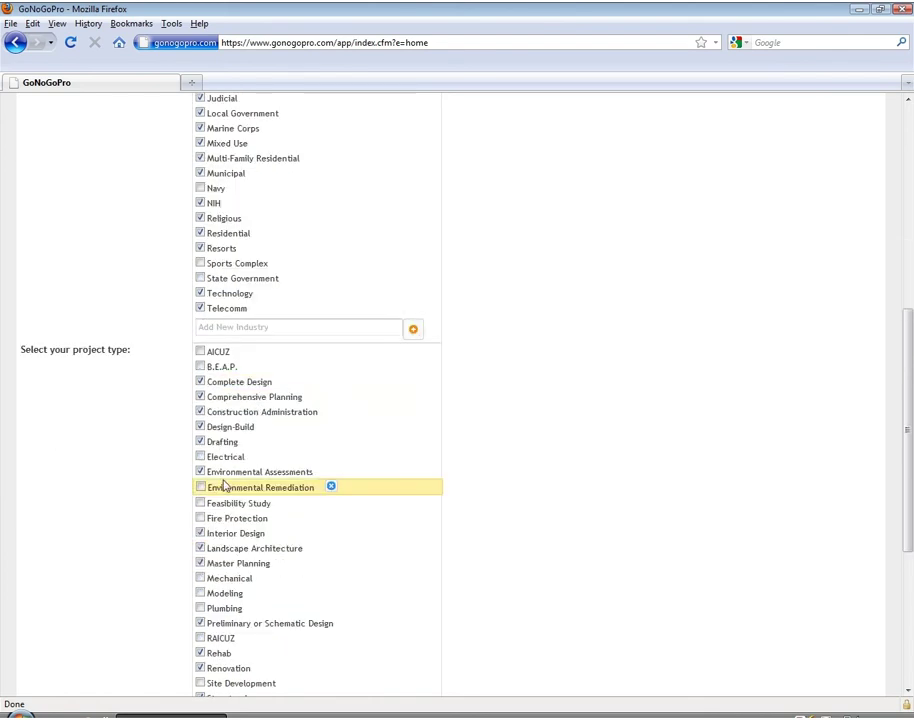
pyautogui.click(200, 532)
pyautogui.click(200, 548)
pyautogui.click(200, 532)
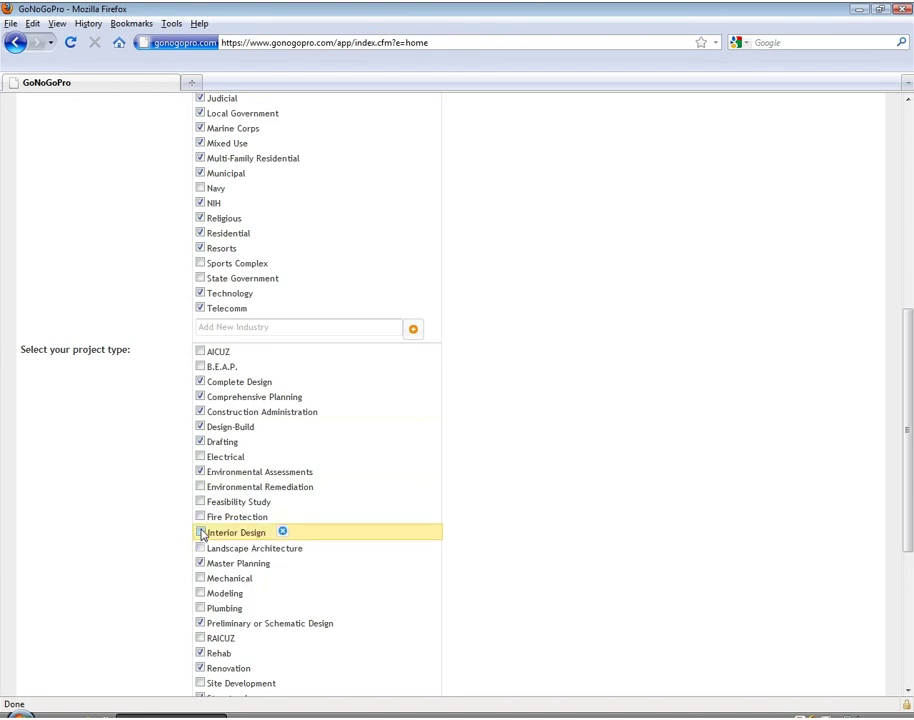
pyautogui.click(200, 547)
# Step: Review the threshold options for pursuing new opportunities and the logo upload area in the settings
pyautogui.scroll(-2, 284, 527)
pyautogui.scroll(-3, 284, 527)
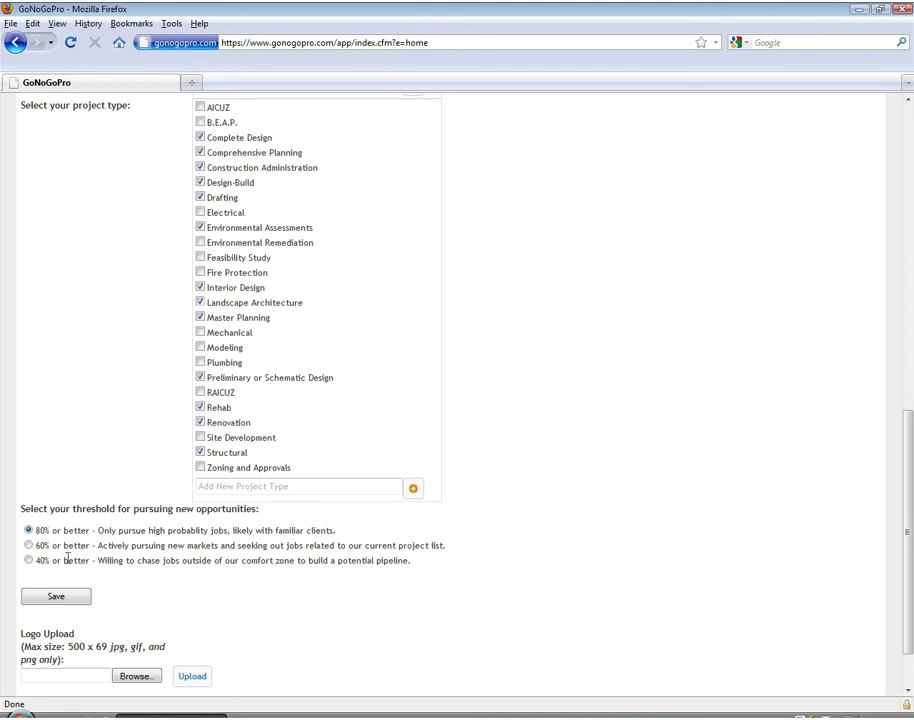
pyautogui.scroll(12, 440, 540)
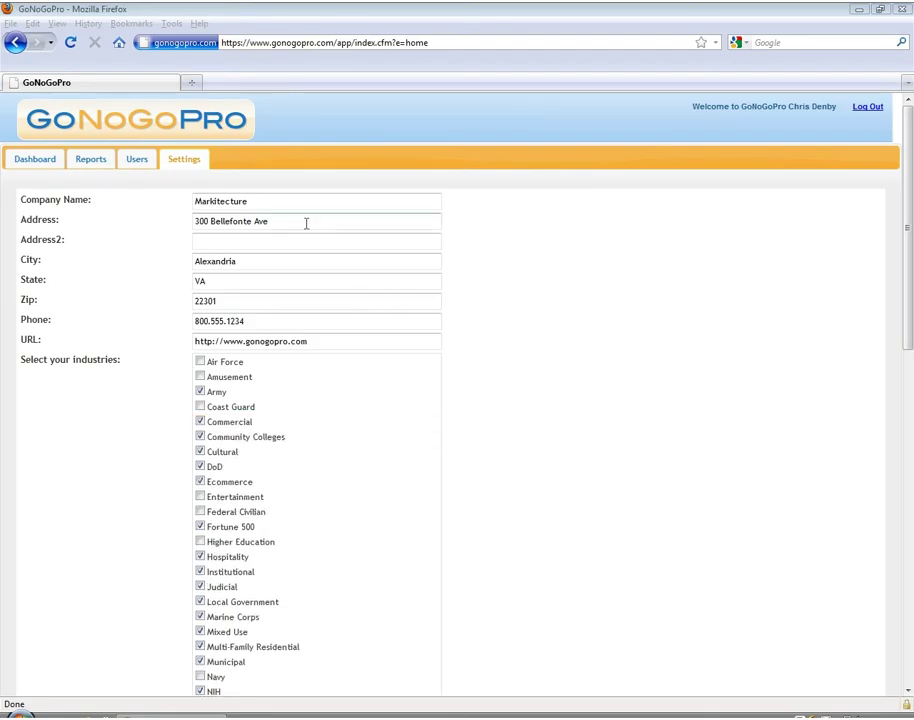
# Step: View the blank new-user form and the first listed user's edit form, closing both without saving
pyautogui.click(141, 163)
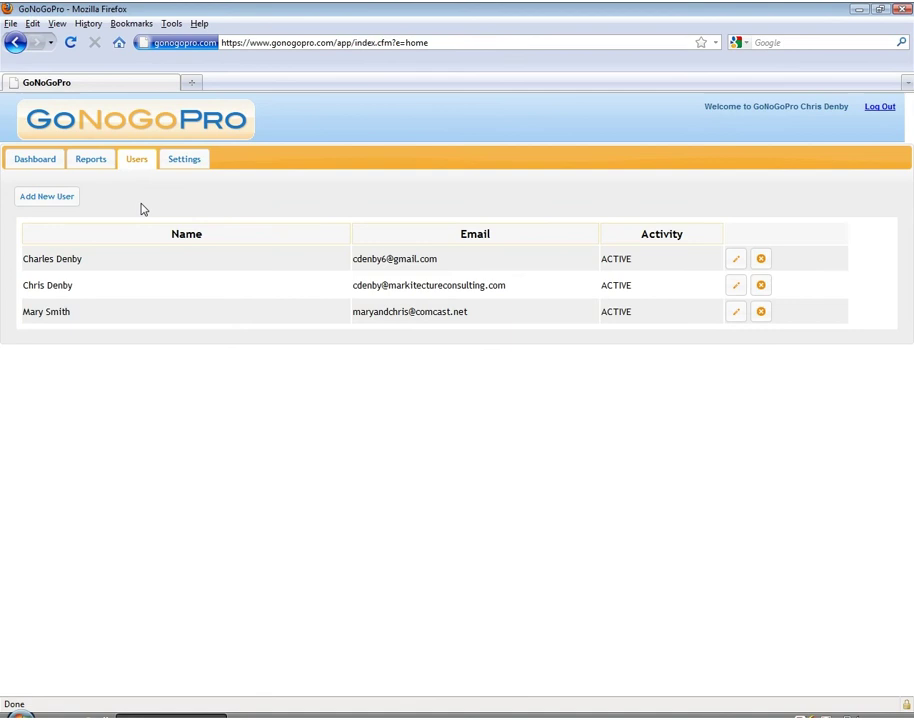
pyautogui.click(50, 200)
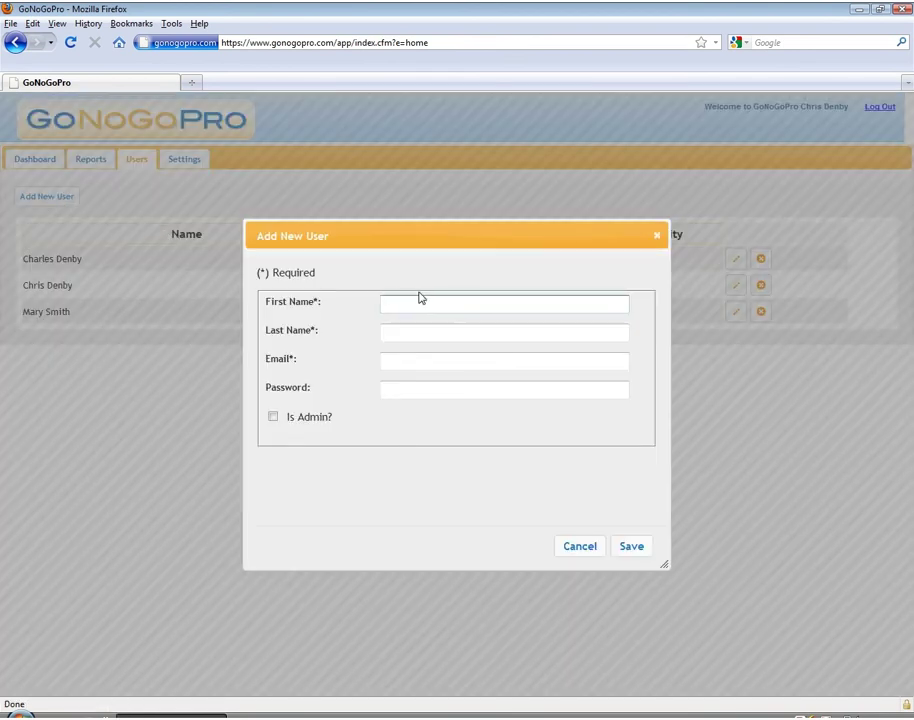
pyautogui.click(420, 388)
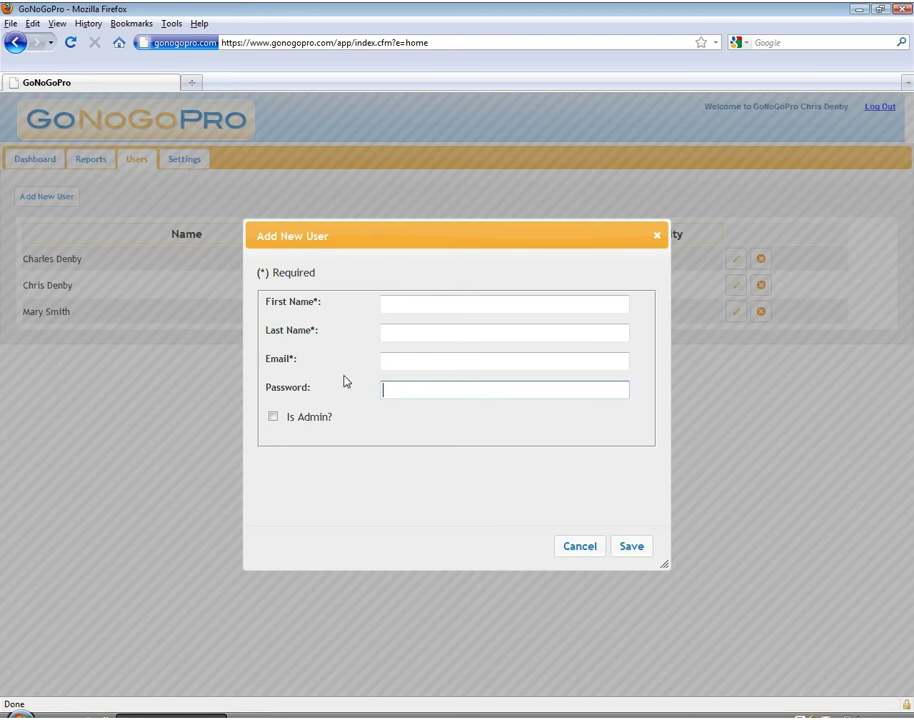
pyautogui.click(578, 547)
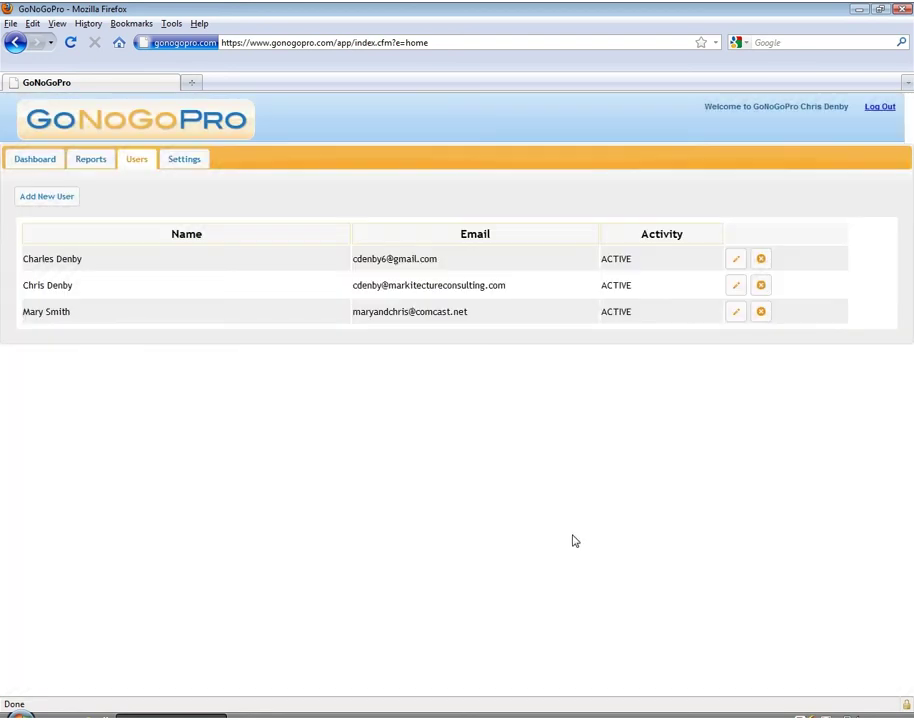
pyautogui.click(736, 260)
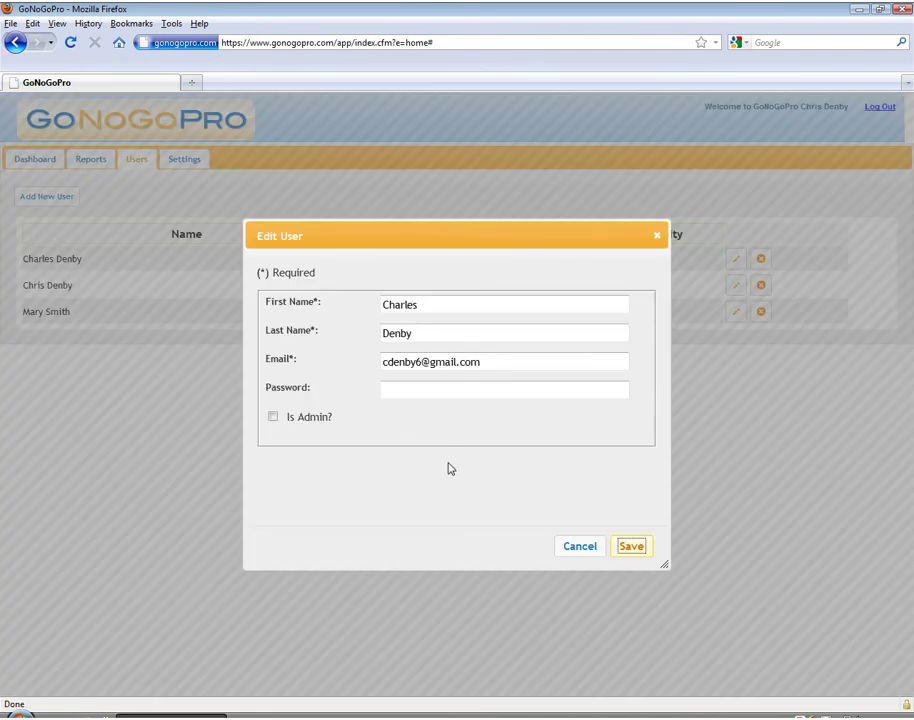
pyautogui.click(580, 547)
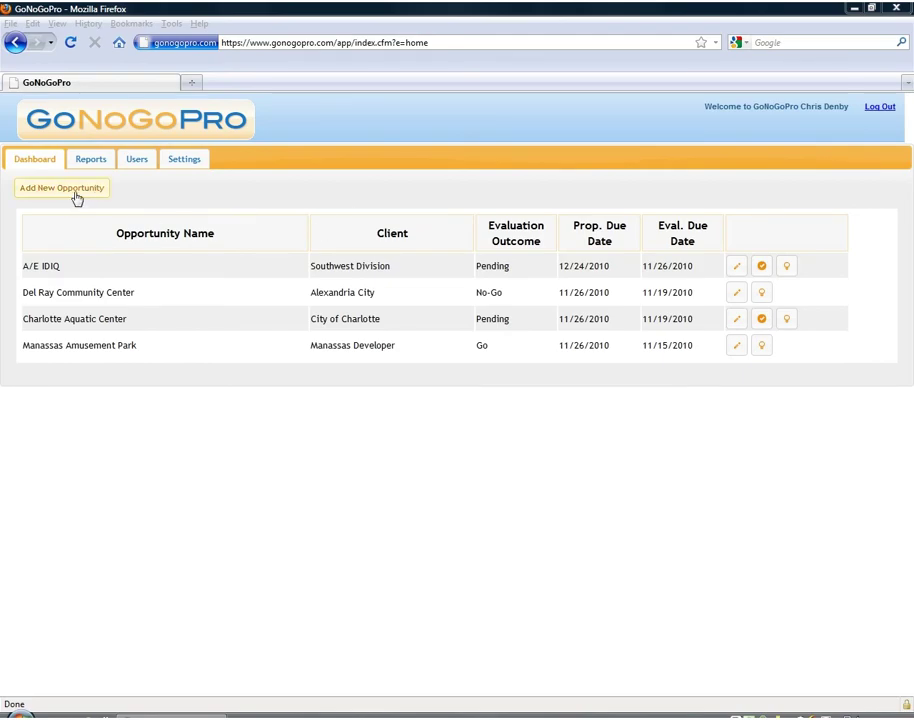
# Step: Start a new opportunity and name it Piedmont Condos
pyautogui.click(78, 196)
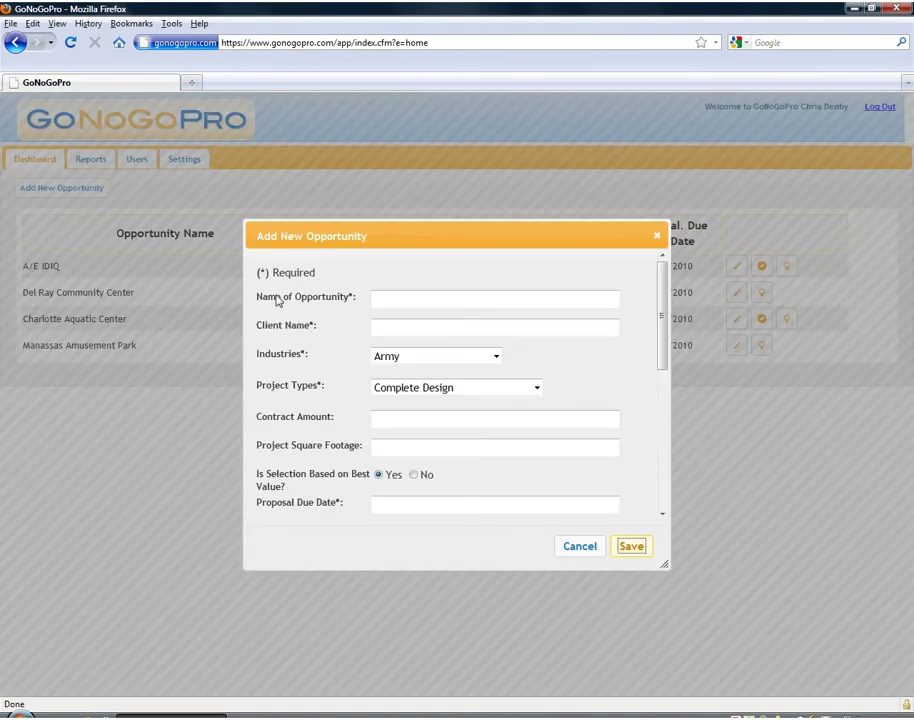
pyautogui.click(386, 299)
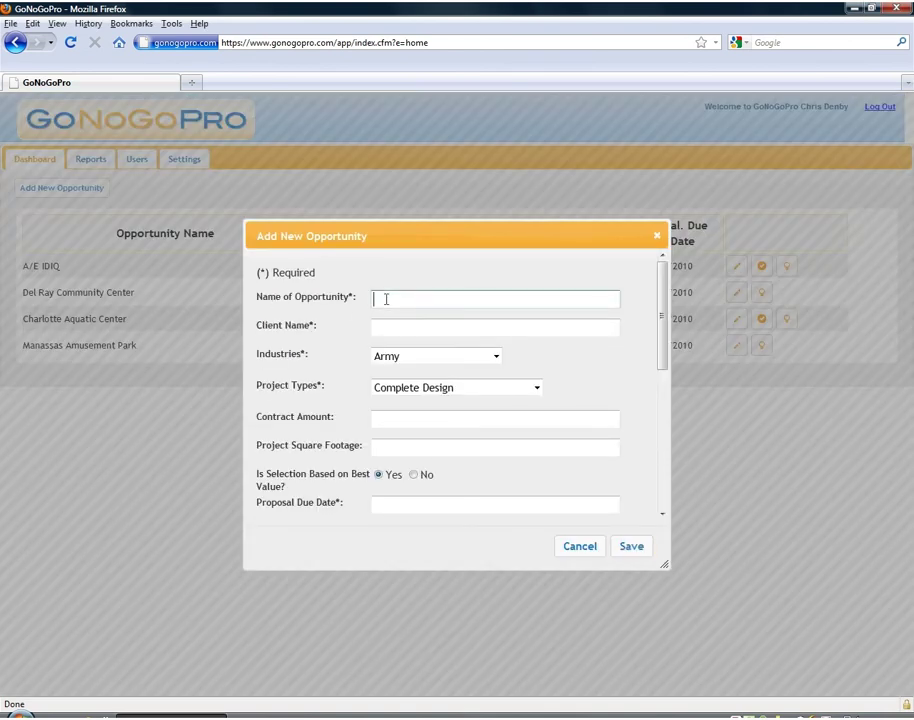
pyautogui.write('Piedmont Condos')
pyautogui.press('Tab')
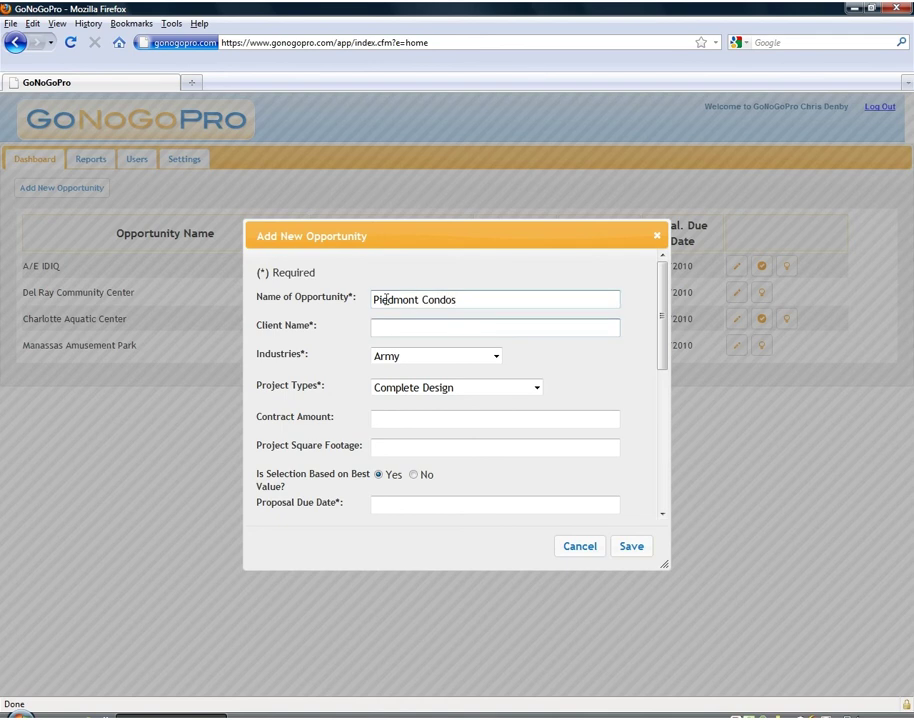
# Step: Enter ABC Development as the client name of the new opportunity
pyautogui.write('ABC Develop')
pyautogui.press('BackSpace')
pyautogui.press('BackSpace')
pyautogui.press('BackSpace')
pyautogui.press('BackSpace')
pyautogui.press('BackSpace')
pyautogui.press('BackSpace')
pyautogui.press('BackSpace')
pyautogui.press('BackSpace')
pyautogui.press('BackSpace')
pyautogui.press('BackSpace')
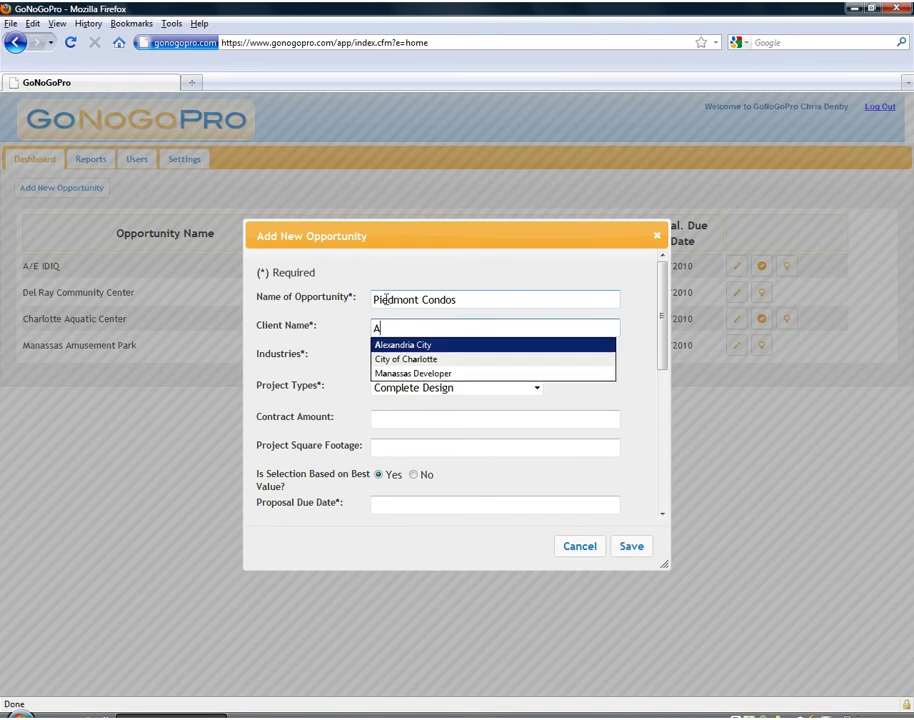
pyautogui.write('BC Devel')
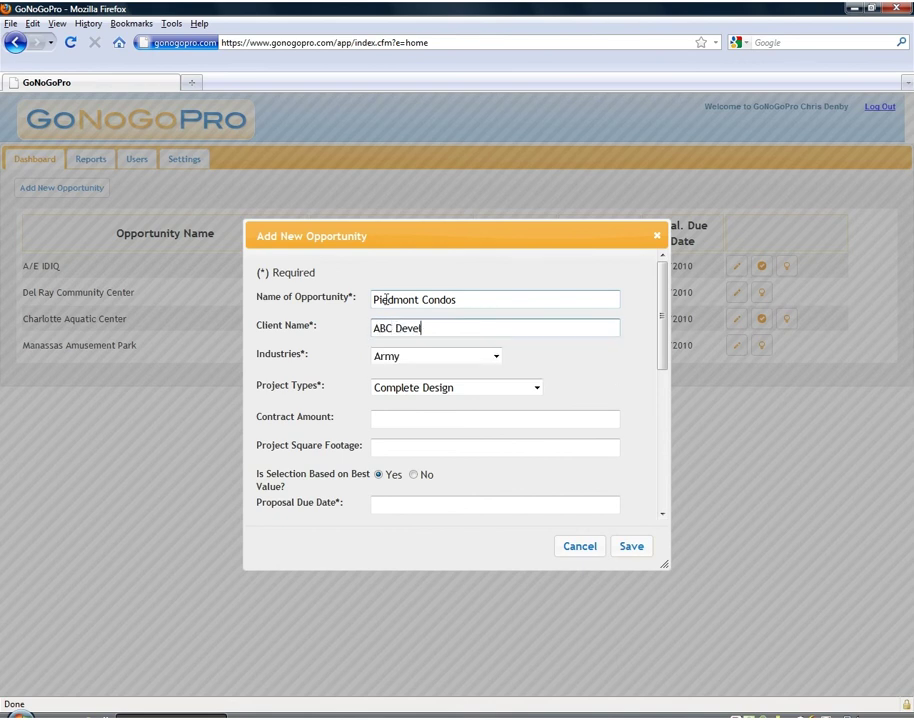
pyautogui.write('opment')
# Step: Set the opportunity's industry to Multi-Family Residential and its project type to Complete Design
pyautogui.click(496, 357)
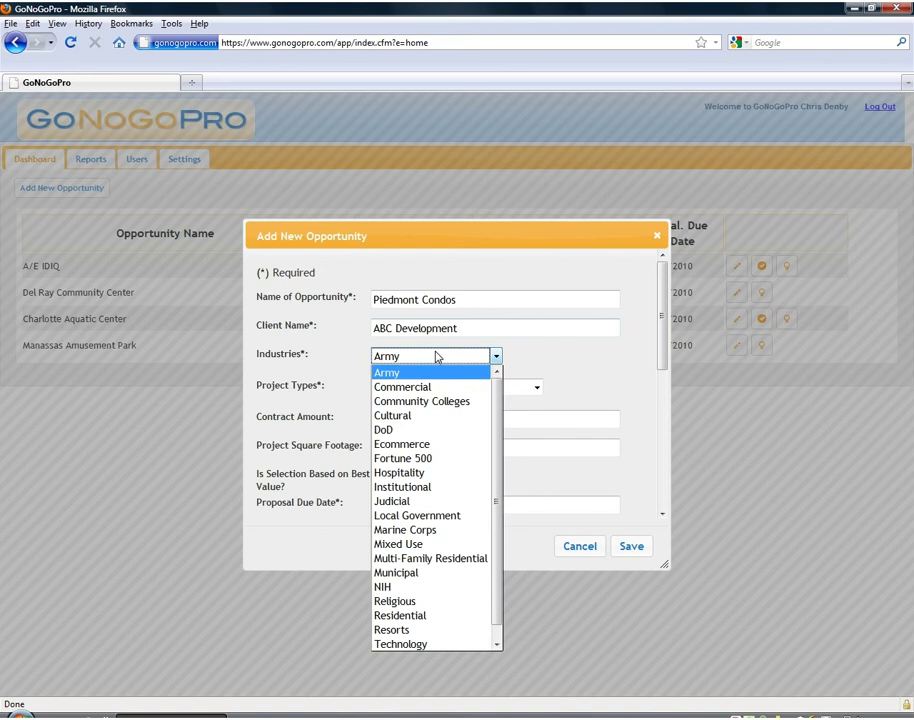
pyautogui.click(430, 560)
pyautogui.click(537, 388)
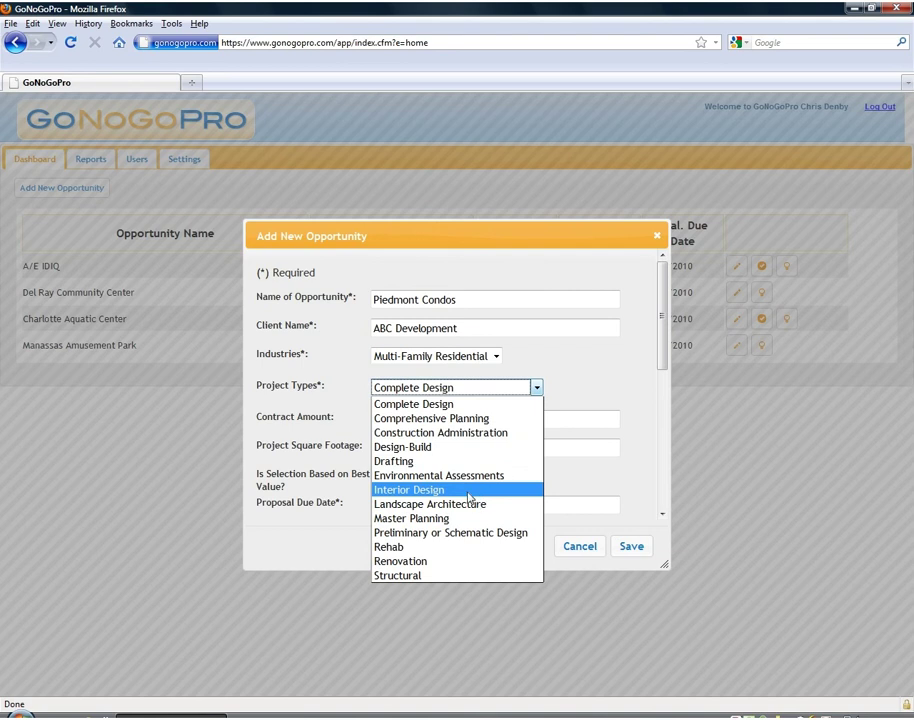
pyautogui.click(422, 404)
# Step: Enter a contract amount of 100,000 and a project square footage of 300,000
pyautogui.click(449, 422)
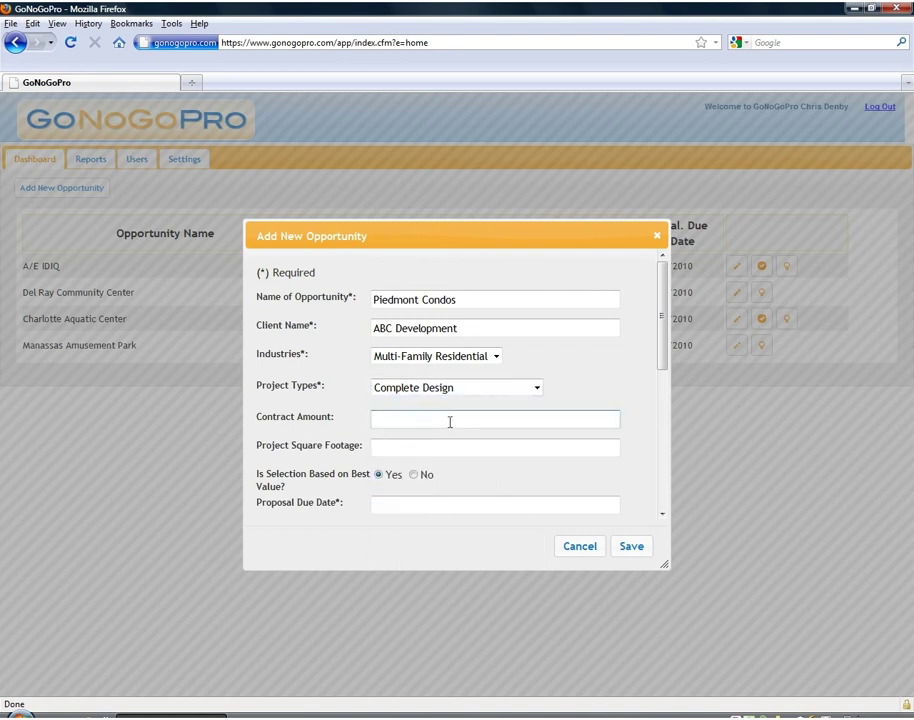
pyautogui.write('100,000')
pyautogui.click(441, 442)
pyautogui.write('300,000')
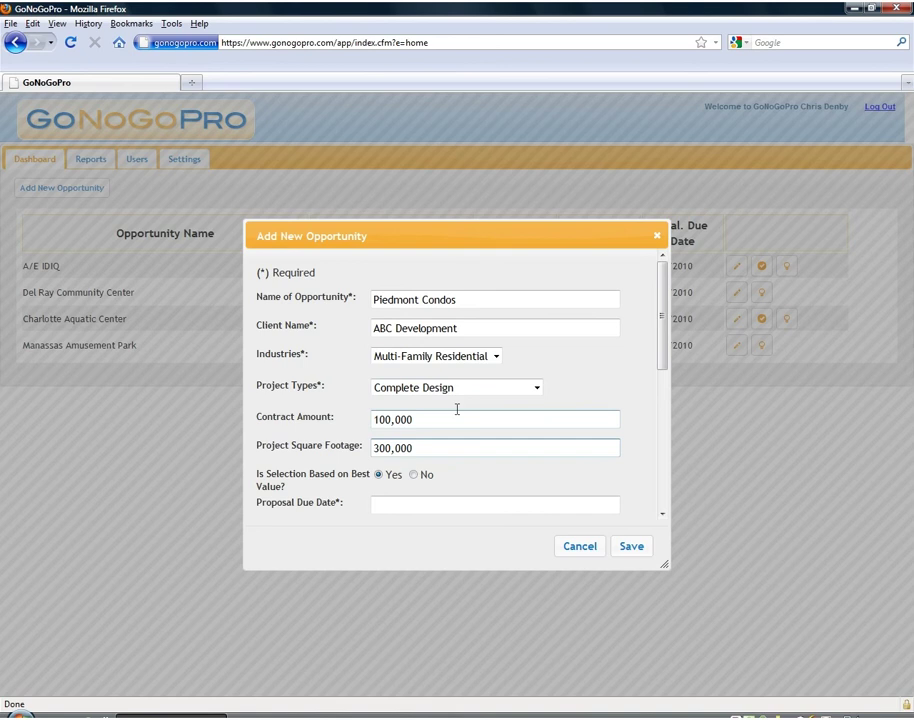
# Step: Switch the best-value selection option to No and back to Yes
pyautogui.scroll(-1, 470, 415)
pyautogui.scroll(-2, 415, 430)
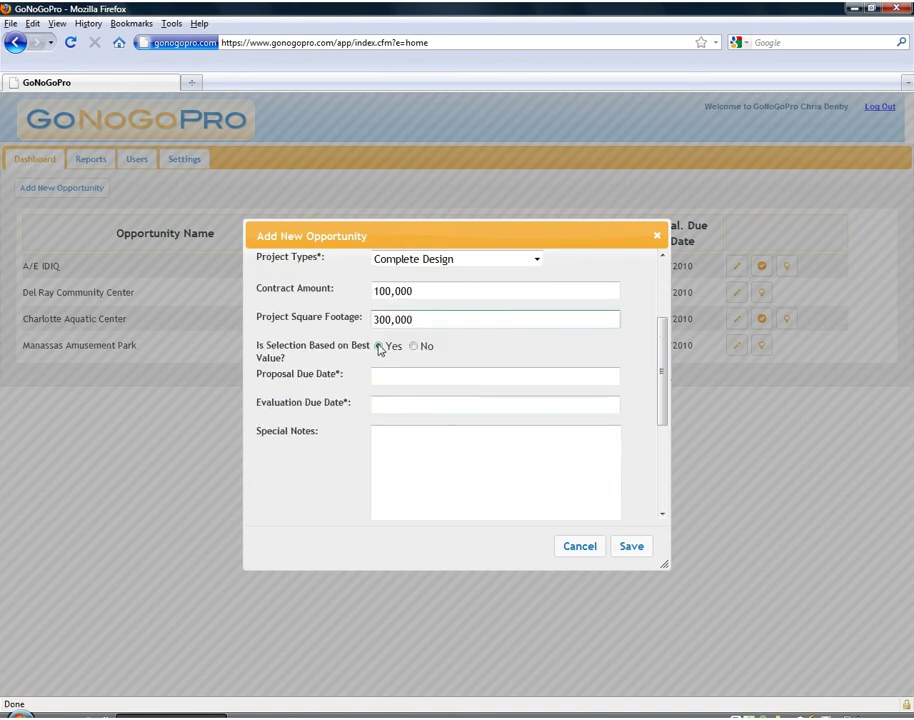
pyautogui.click(414, 346)
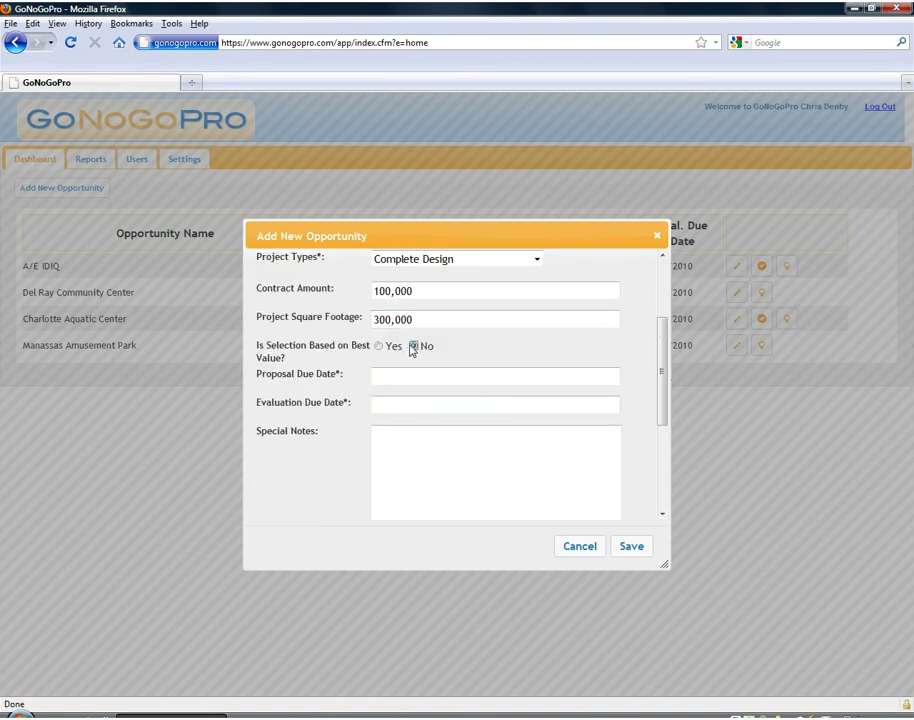
pyautogui.click(380, 347)
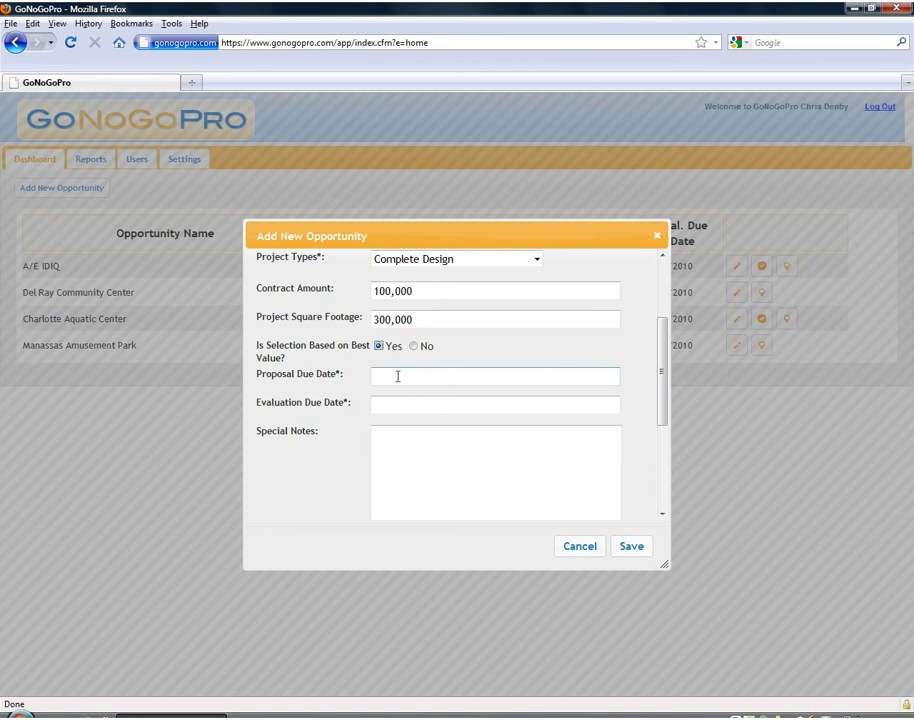
# Step: Set the proposal due date to 12/24/2010 and the evaluation due date to 11/26/2010
pyautogui.click(394, 375)
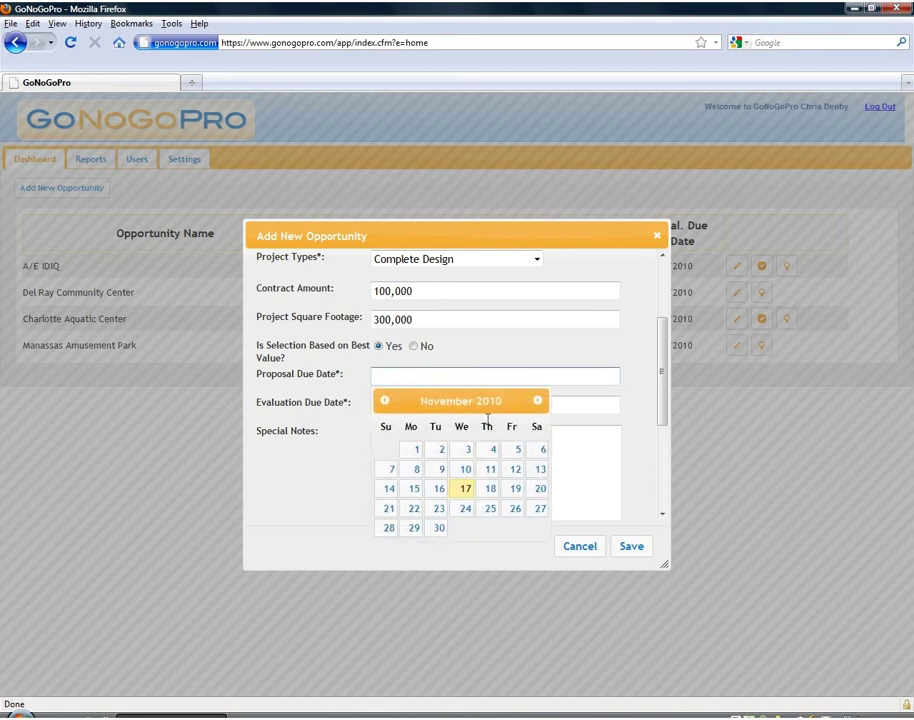
pyautogui.click(537, 400)
pyautogui.click(512, 508)
pyautogui.click(455, 406)
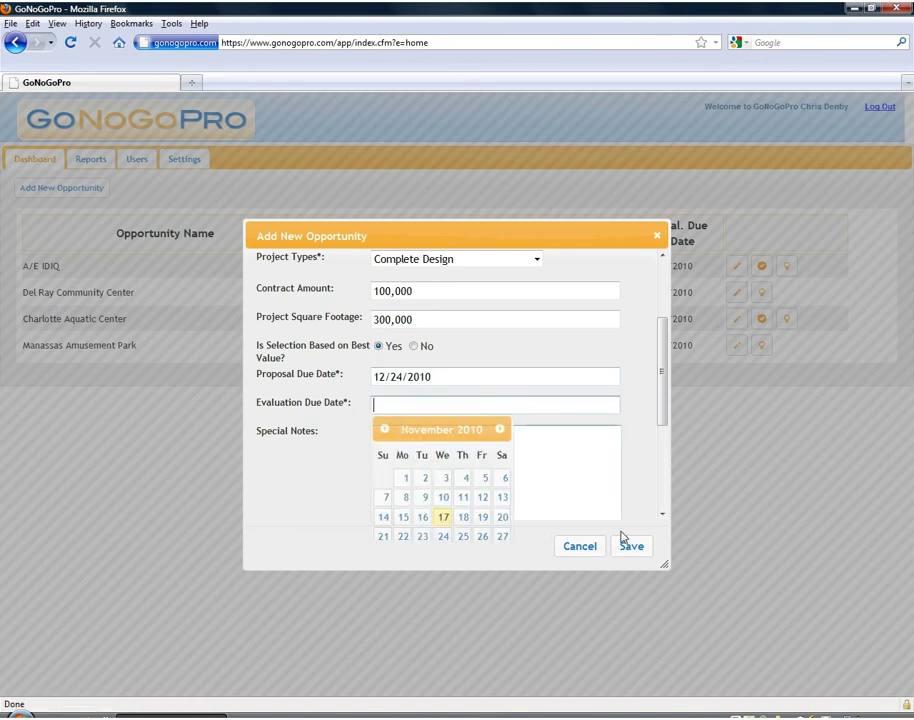
pyautogui.click(516, 539)
# Step: Select only the logged-in user as evaluator and enter the special note "I think this a great opp."
pyautogui.click(479, 479)
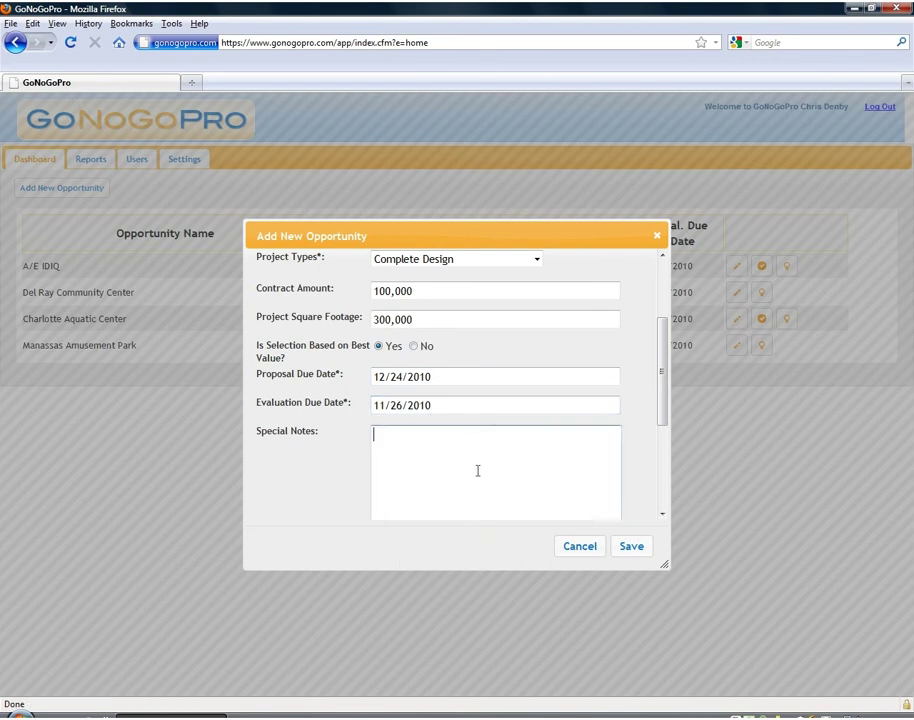
pyautogui.scroll(-2, 479, 481)
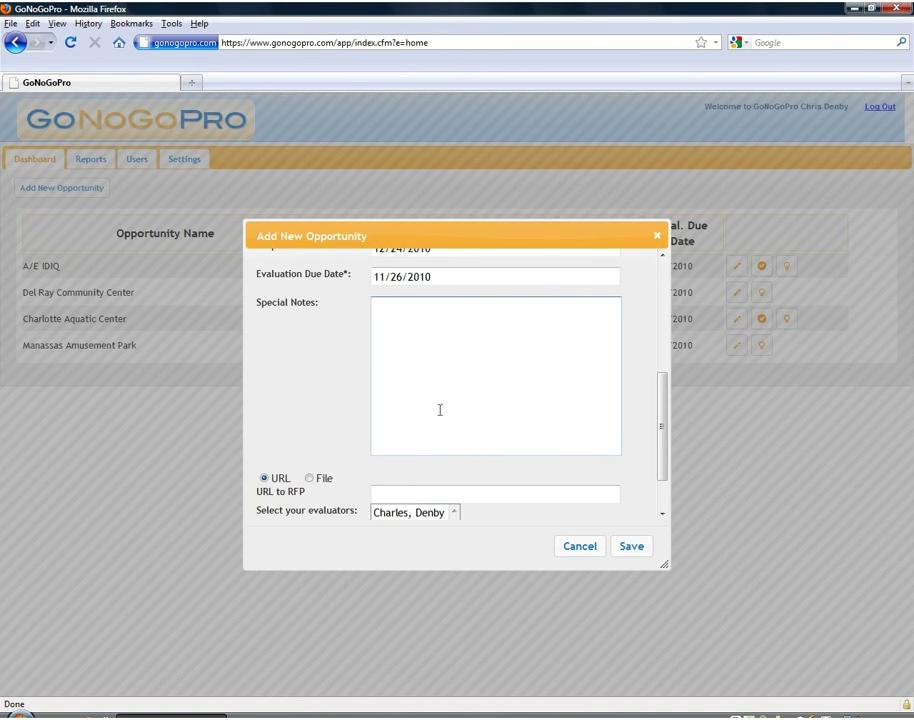
pyautogui.scroll(-1, 439, 410)
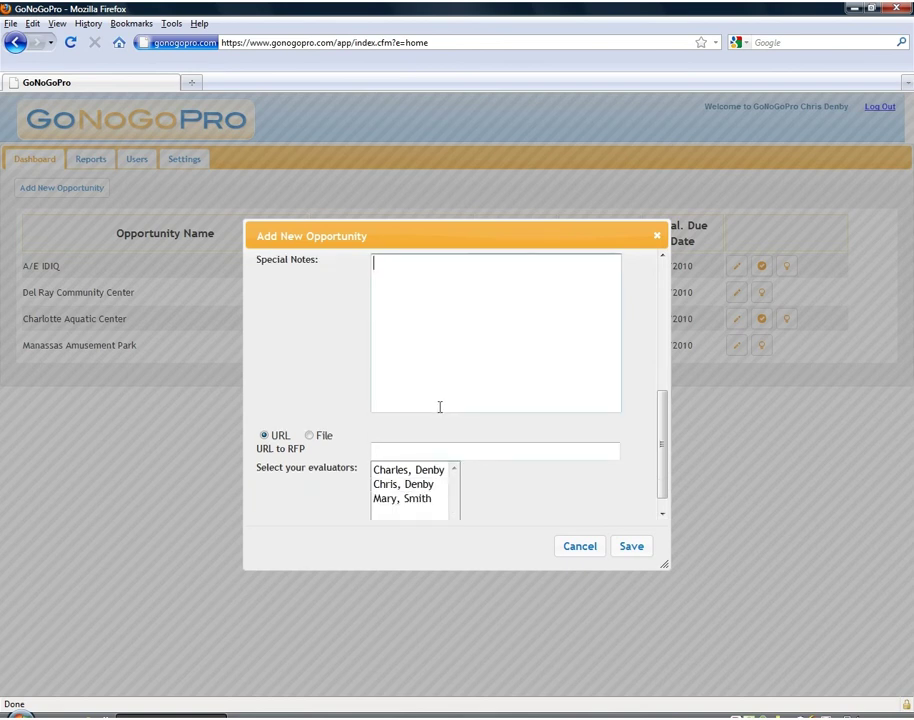
pyautogui.click(419, 488)
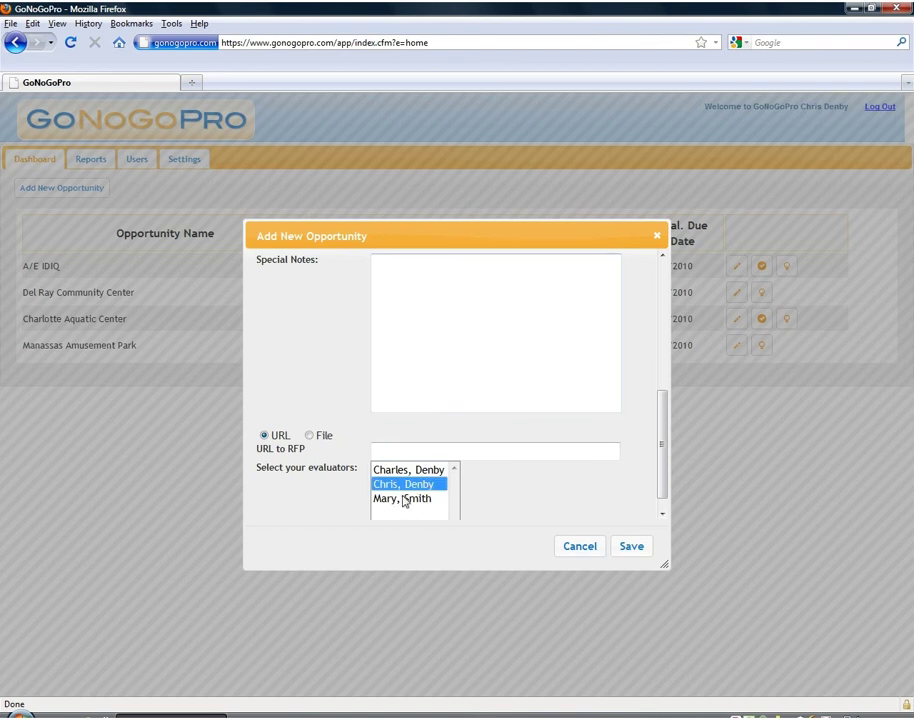
pyautogui.keyDown('ctrl'); pyautogui.click(404, 499); pyautogui.keyUp('ctrl')
pyautogui.keyDown('ctrl'); pyautogui.click(410, 470); pyautogui.keyUp('ctrl')
pyautogui.click(427, 486)
pyautogui.click(420, 342)
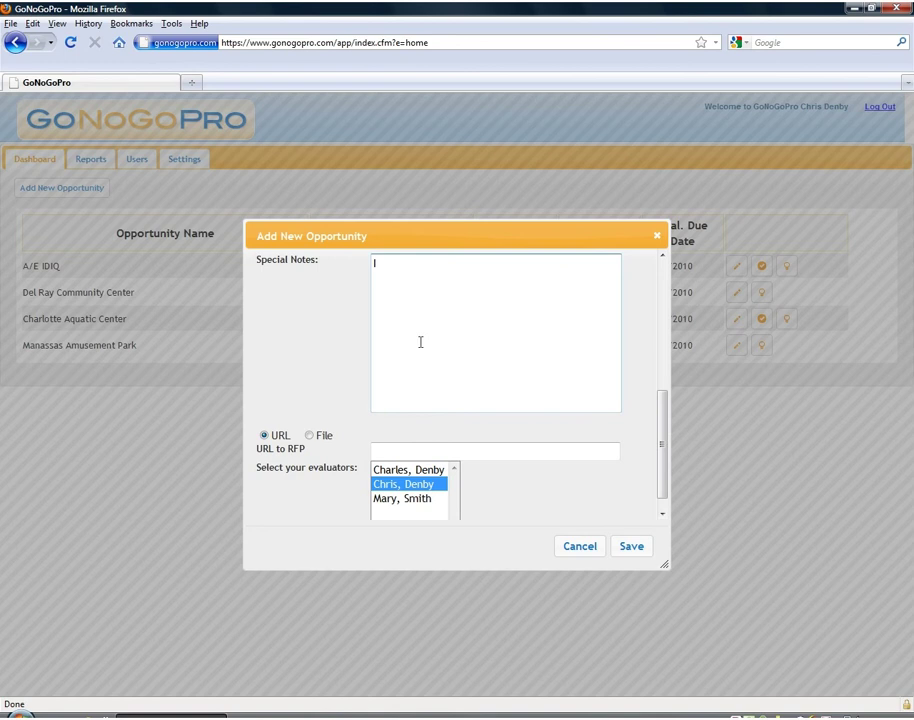
pyautogui.write('I think this a great opp.')
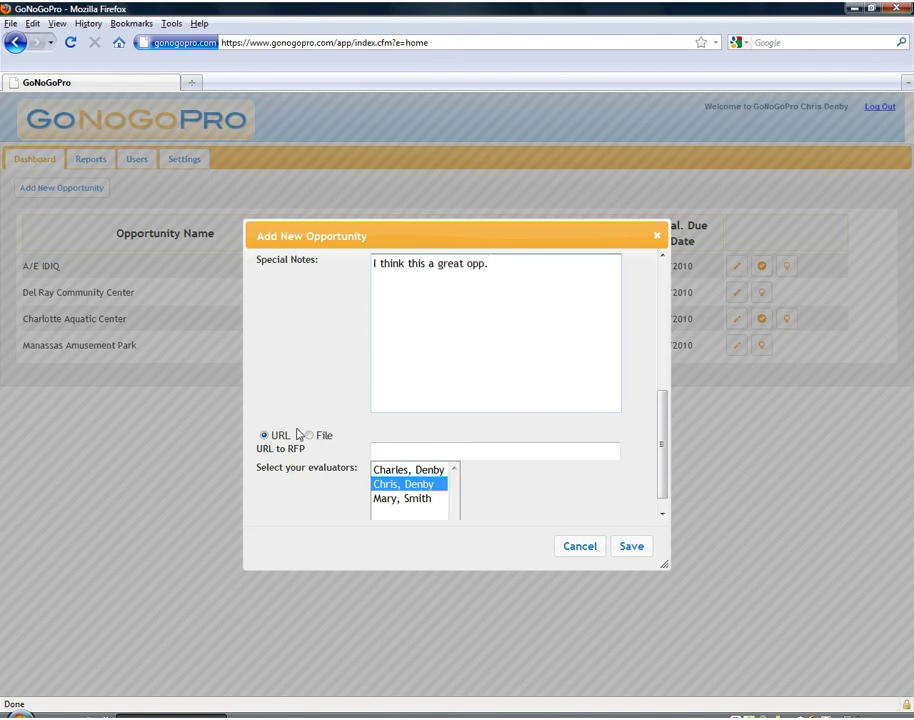
pyautogui.click(388, 450)
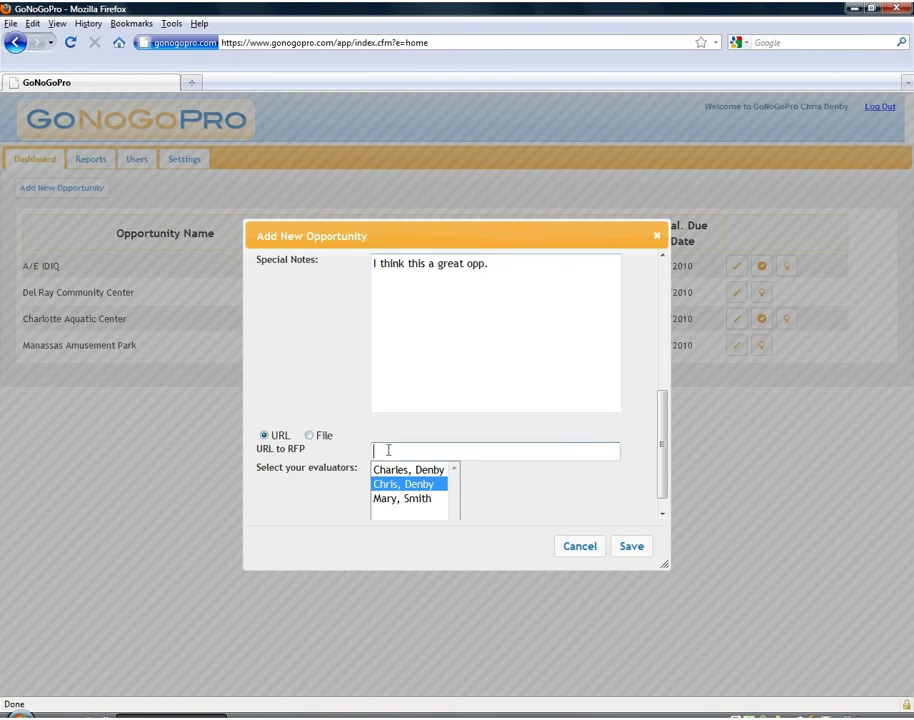
pyautogui.click(309, 435)
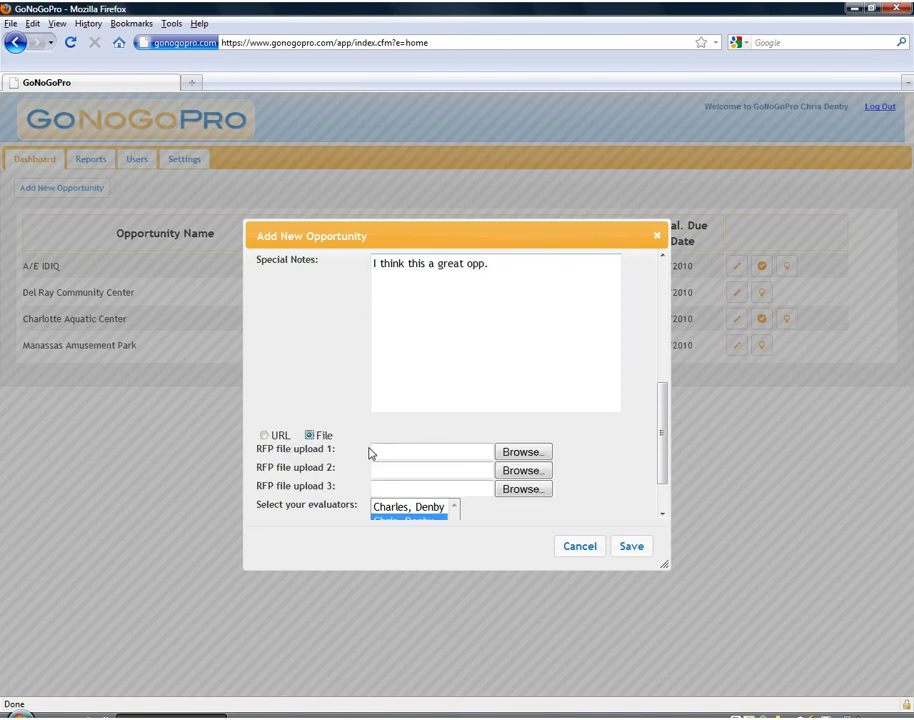
pyautogui.click(264, 436)
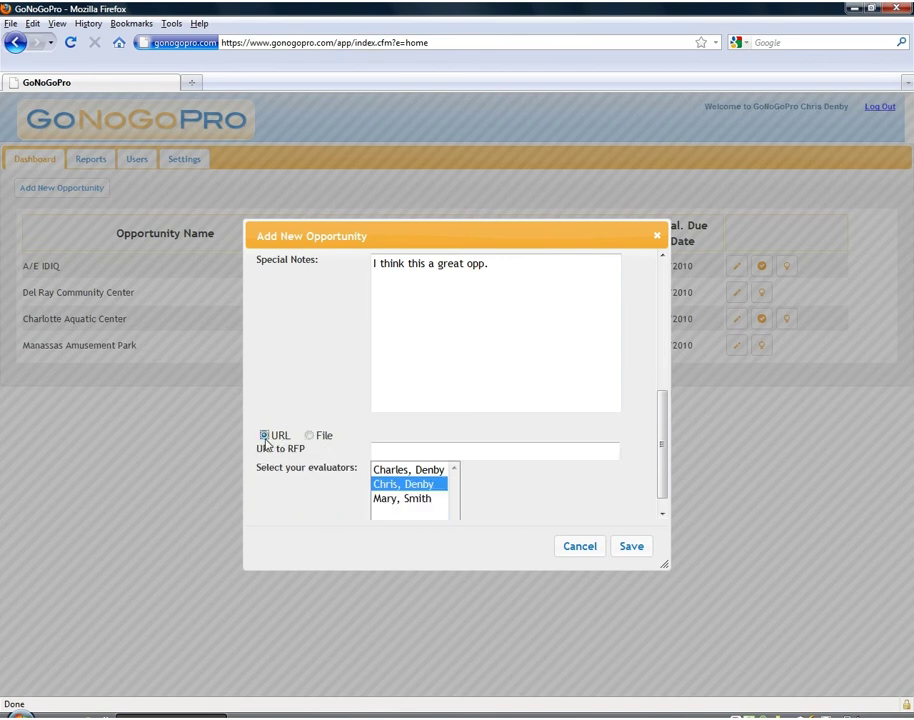
pyautogui.click(392, 453)
pyautogui.write('https:/')
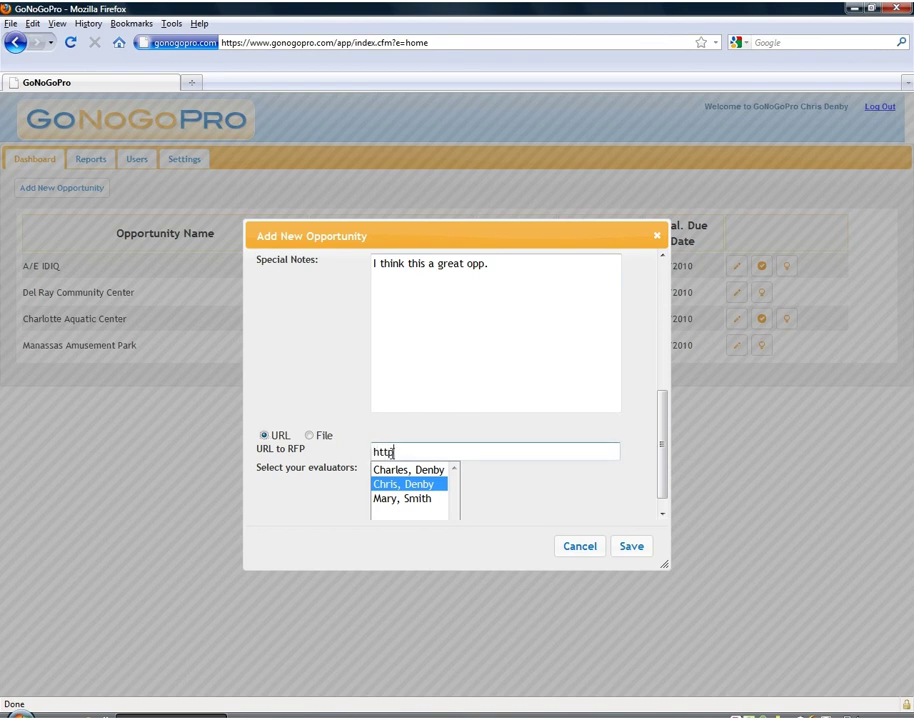
pyautogui.write('/www.gonogopro.com')
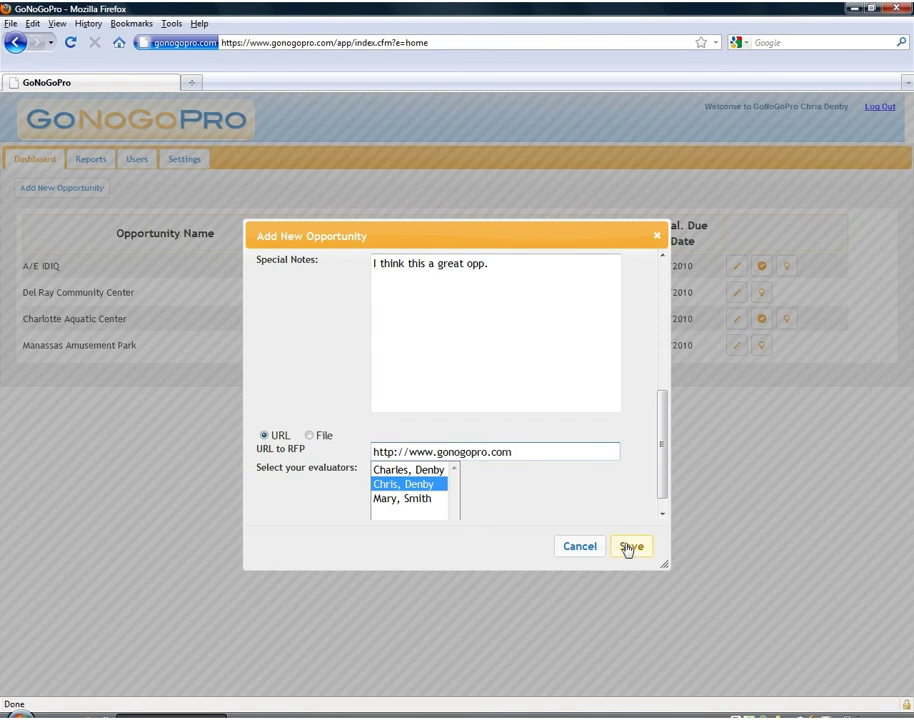
pyautogui.click(631, 546)
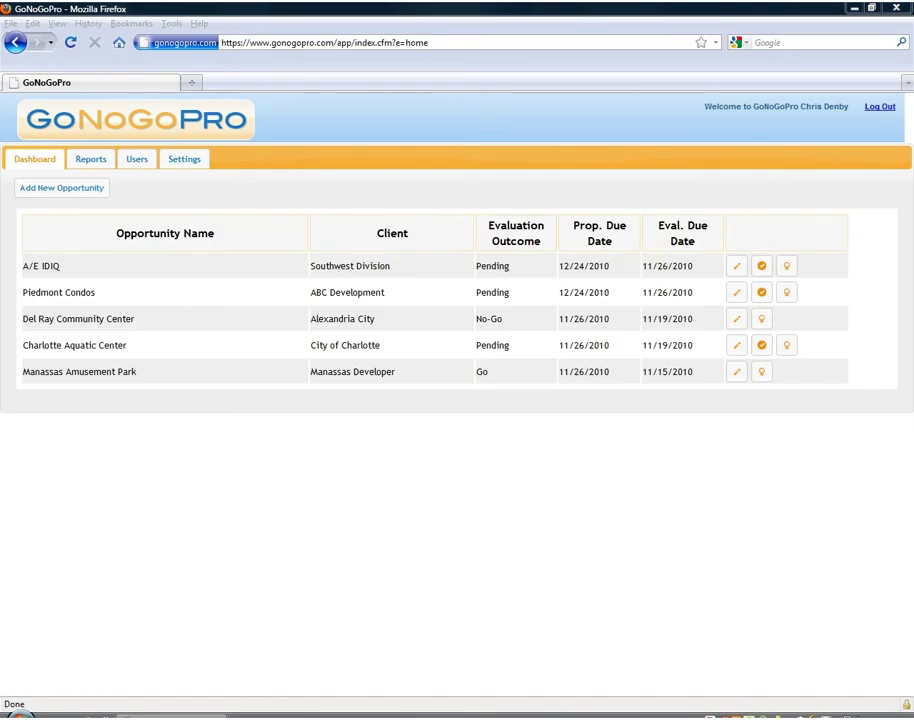
# Step: Open the evaluation of Piedmont Condos and go through its questions down to the notes on the opportunity
pyautogui.click(761, 295)
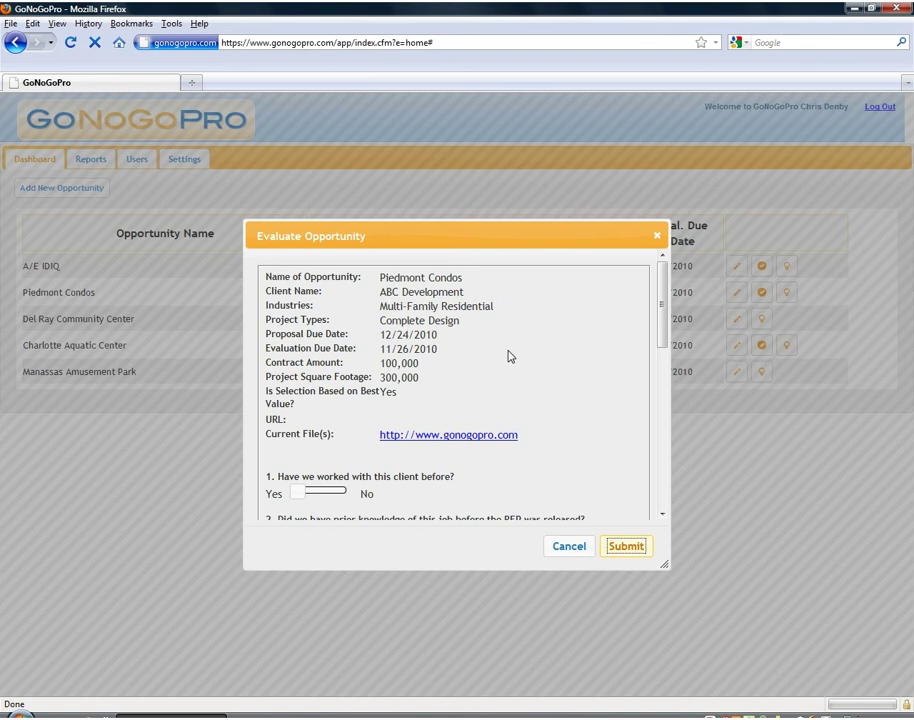
pyautogui.scroll(-4, 508, 356)
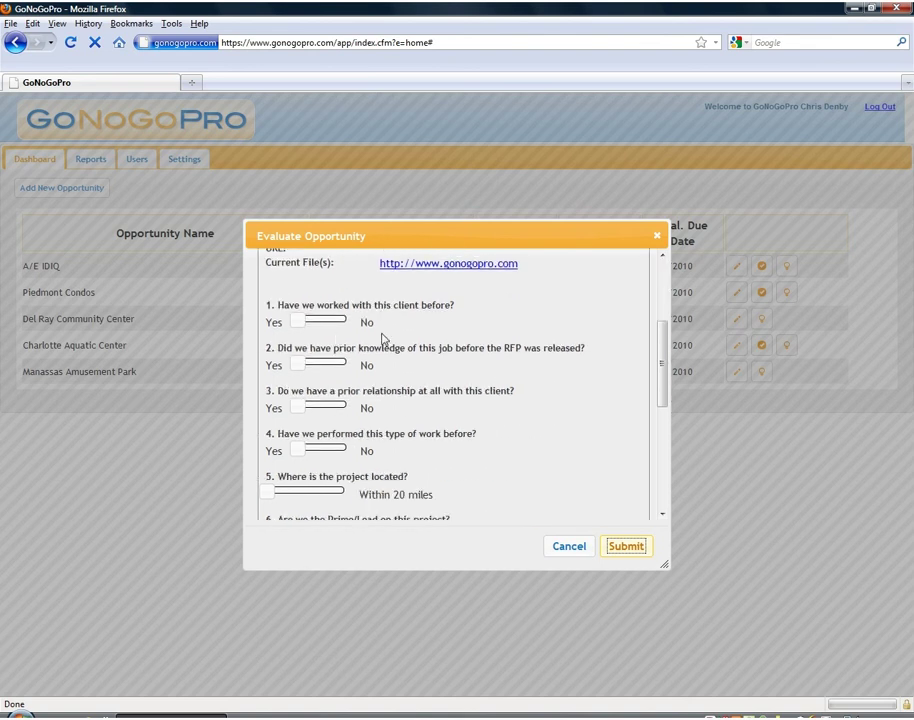
pyautogui.moveTo(296, 322)
pyautogui.mouseDown()
pyautogui.moveTo(350, 326)
pyautogui.moveTo(306, 322)
pyautogui.mouseUp()
pyautogui.scroll(-1, 363, 369)
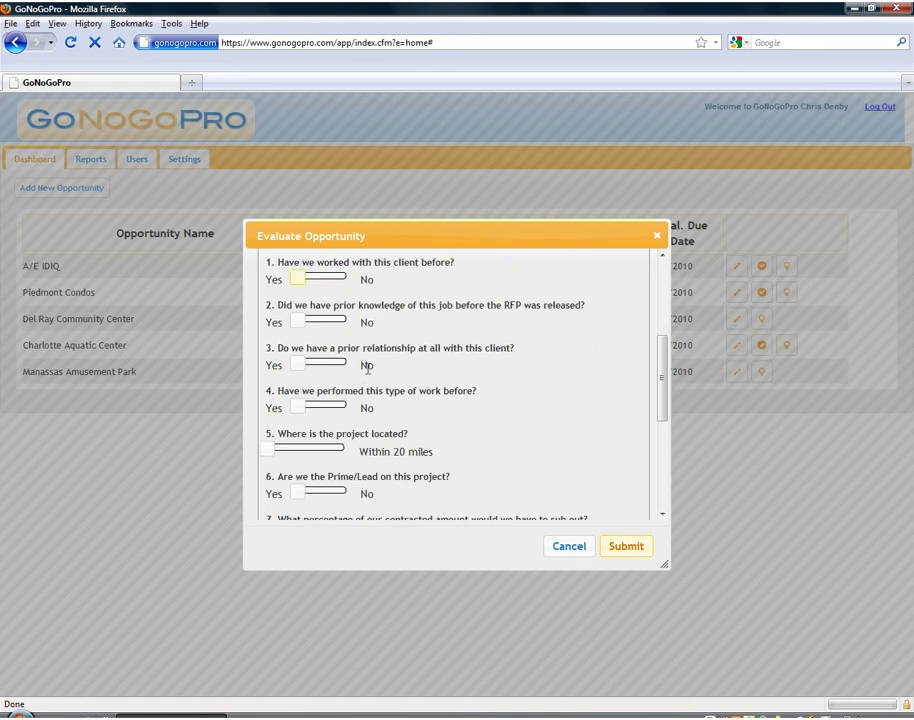
pyautogui.scroll(-1, 368, 368)
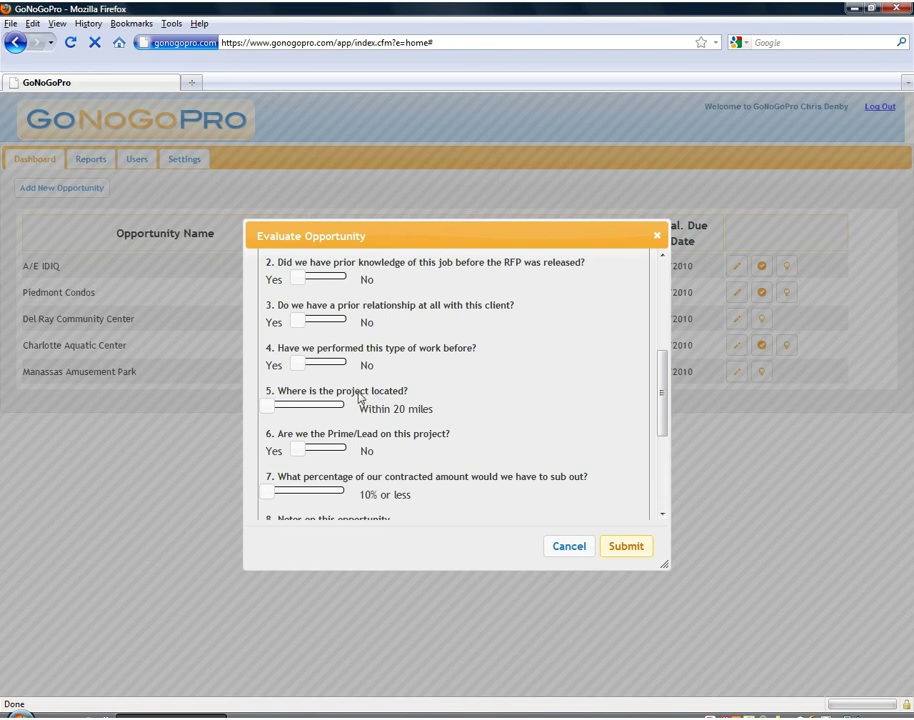
pyautogui.moveTo(270, 410)
pyautogui.mouseDown()
pyautogui.moveTo(340, 410)
pyautogui.moveTo(268, 408)
pyautogui.mouseUp()
pyautogui.scroll(-1, 320, 430)
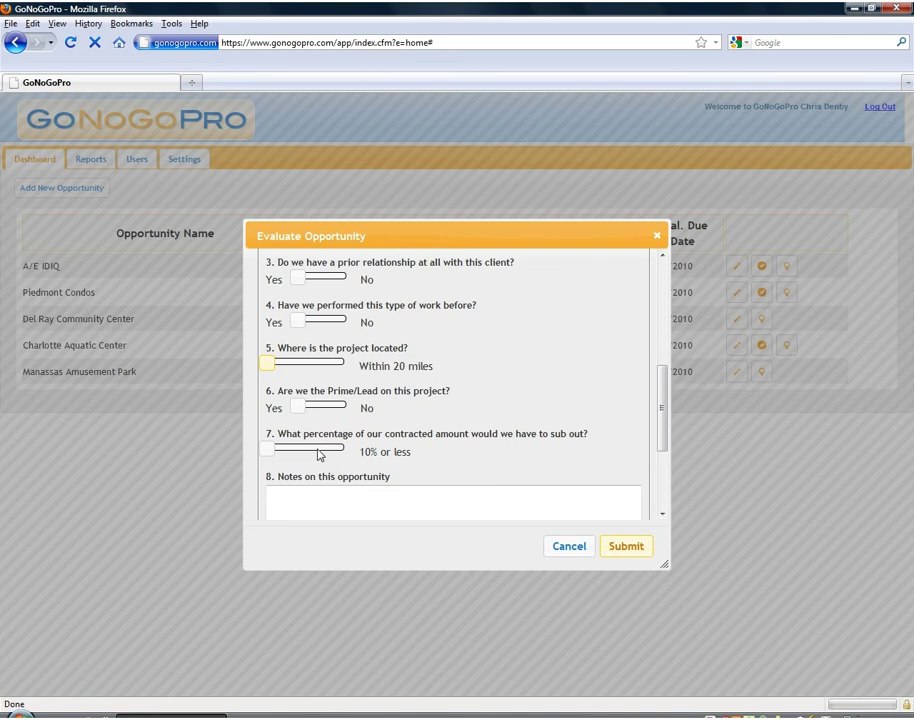
pyautogui.moveTo(274, 457)
pyautogui.mouseDown()
pyautogui.moveTo(360, 451)
pyautogui.moveTo(280, 453)
pyautogui.mouseUp()
pyautogui.scroll(-3, 430, 431)
pyautogui.click(416, 425)
pyautogui.scroll(-1, 417, 422)
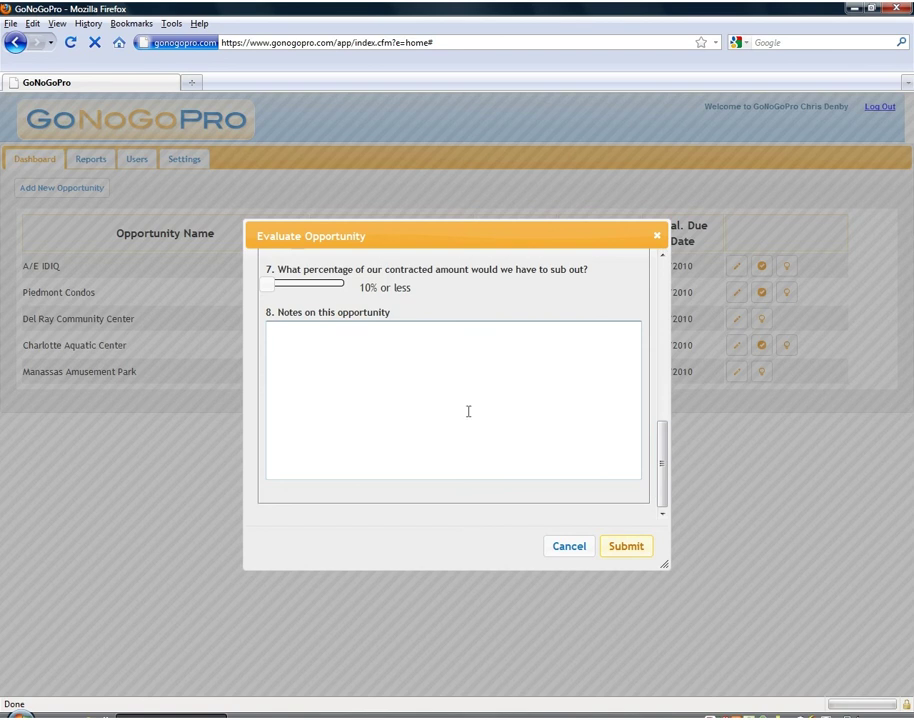
# Step: Submit the evaluation with Over 50% as the subcontracted percentage and refresh the opportunity list
pyautogui.click(339, 287)
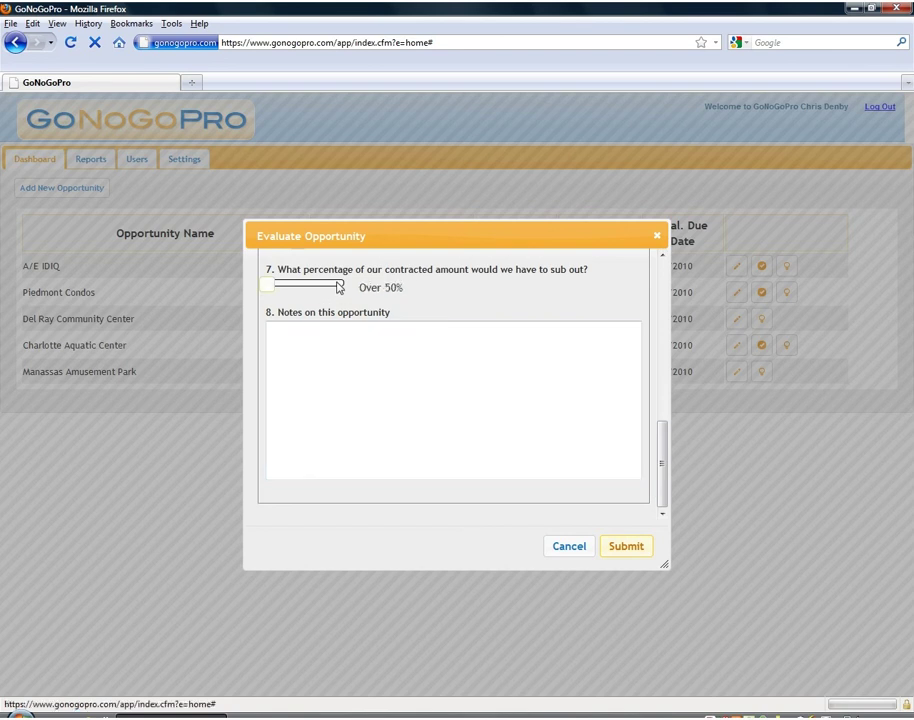
pyautogui.click(627, 547)
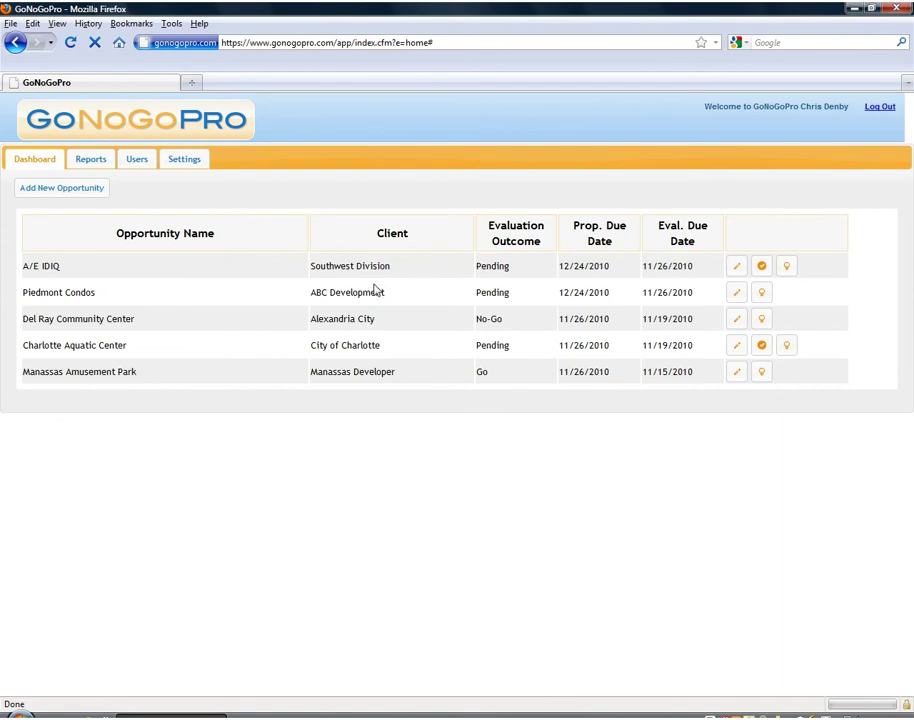
pyautogui.click(72, 43)
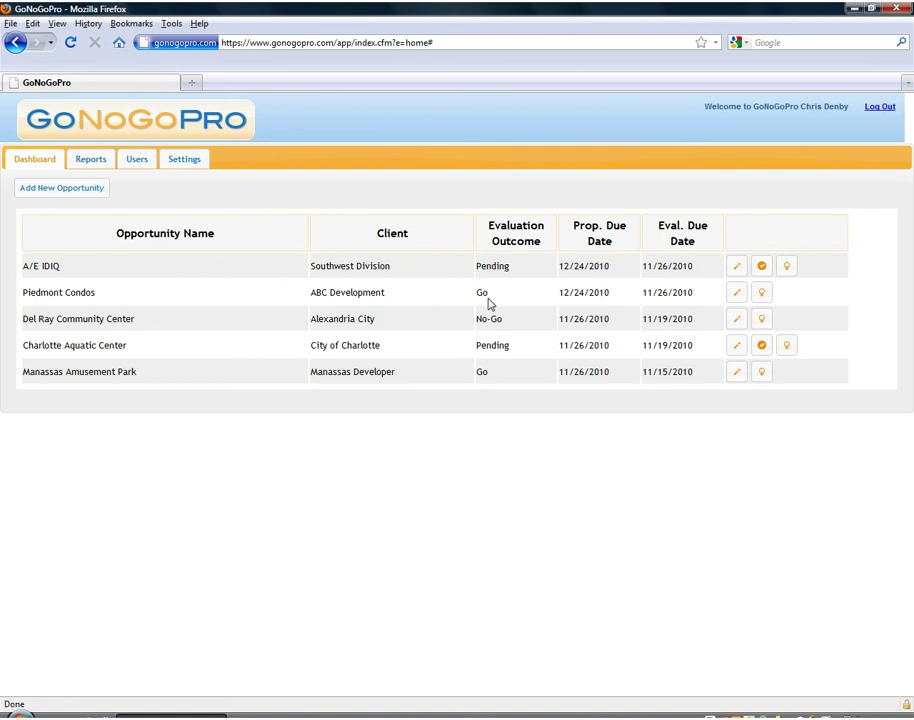
# Step: Open the analysis of Piedmont Condos and answer Yes for pursued, shortlisted and won
pyautogui.click(761, 295)
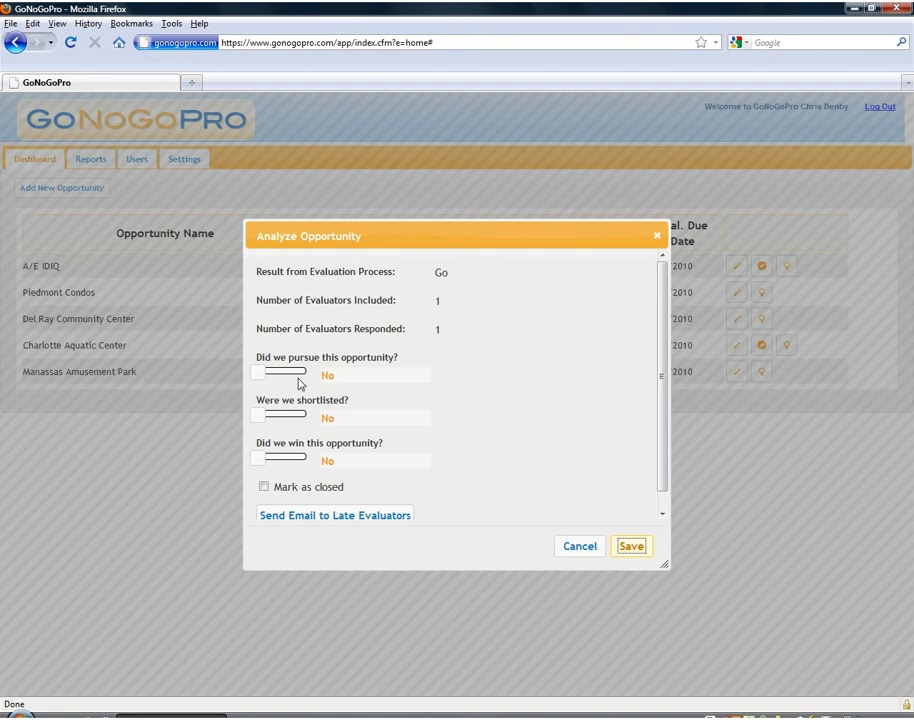
pyautogui.click(266, 373)
pyautogui.click(290, 375)
pyautogui.click(302, 372)
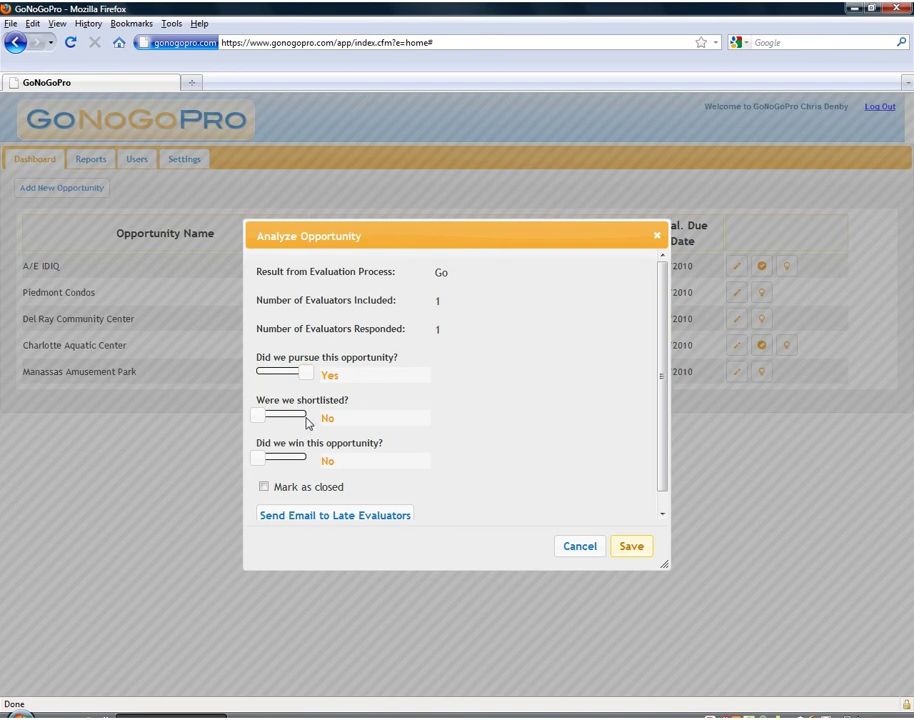
pyautogui.click(306, 418)
pyautogui.click(304, 458)
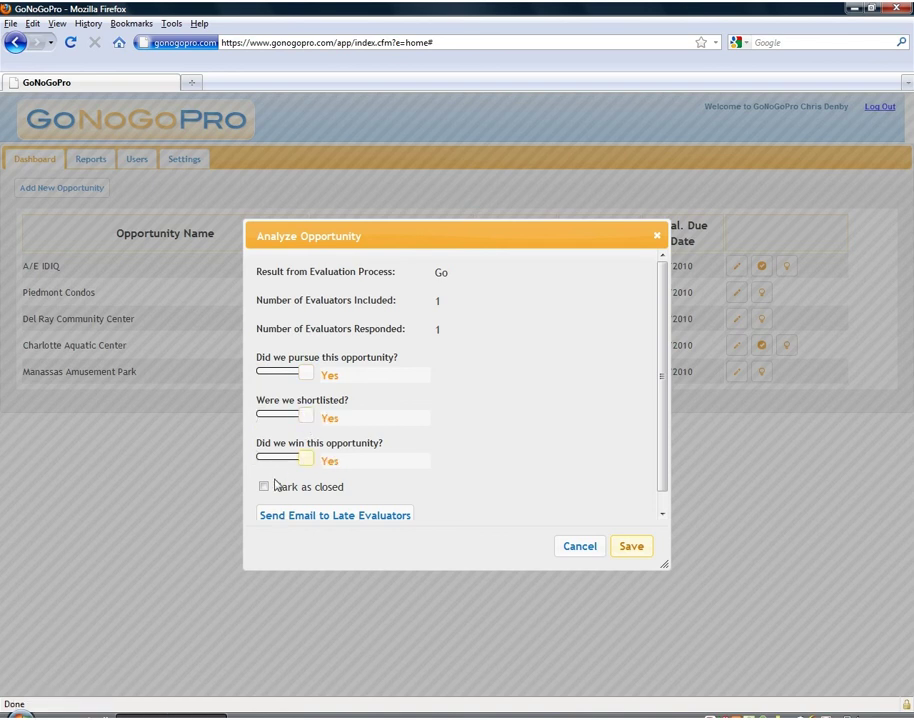
# Step: Mark the Piedmont Condos opportunity as closed and save its analysis
pyautogui.click(264, 487)
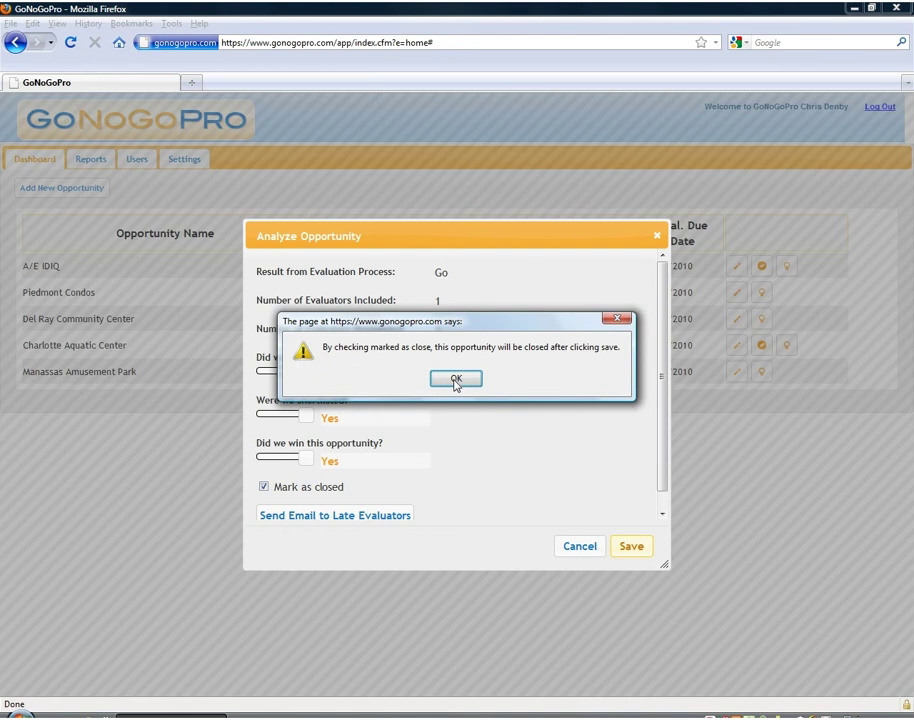
pyautogui.click(455, 380)
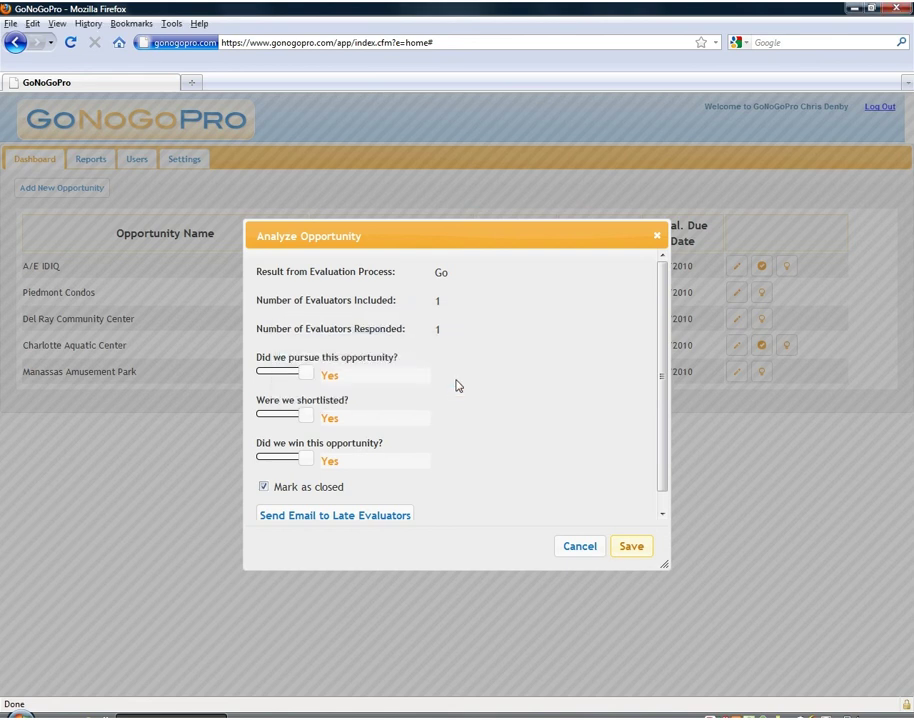
pyautogui.click(626, 549)
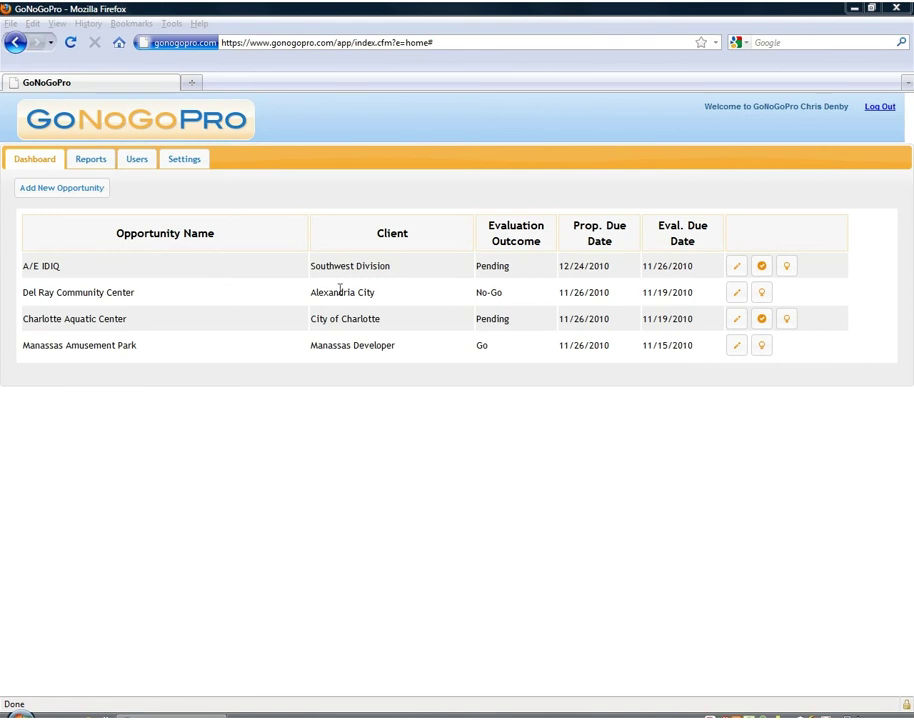
# Step: Go to the reports, keep Opportunities By Industry as the report type, and set its start date to 11/01/2010
pyautogui.click(82, 163)
pyautogui.click(176, 180)
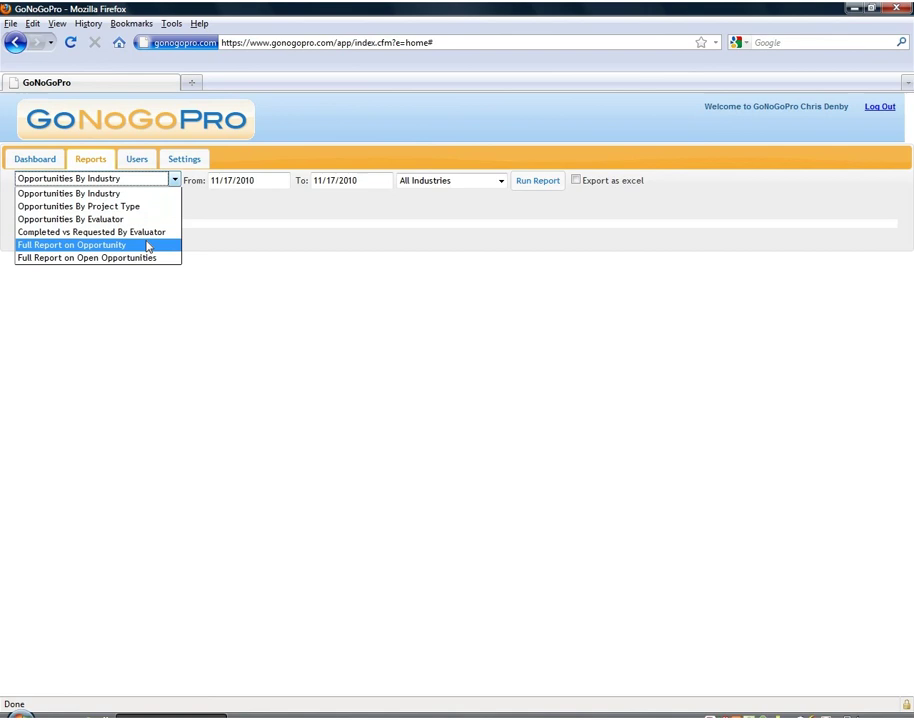
pyautogui.click(176, 180)
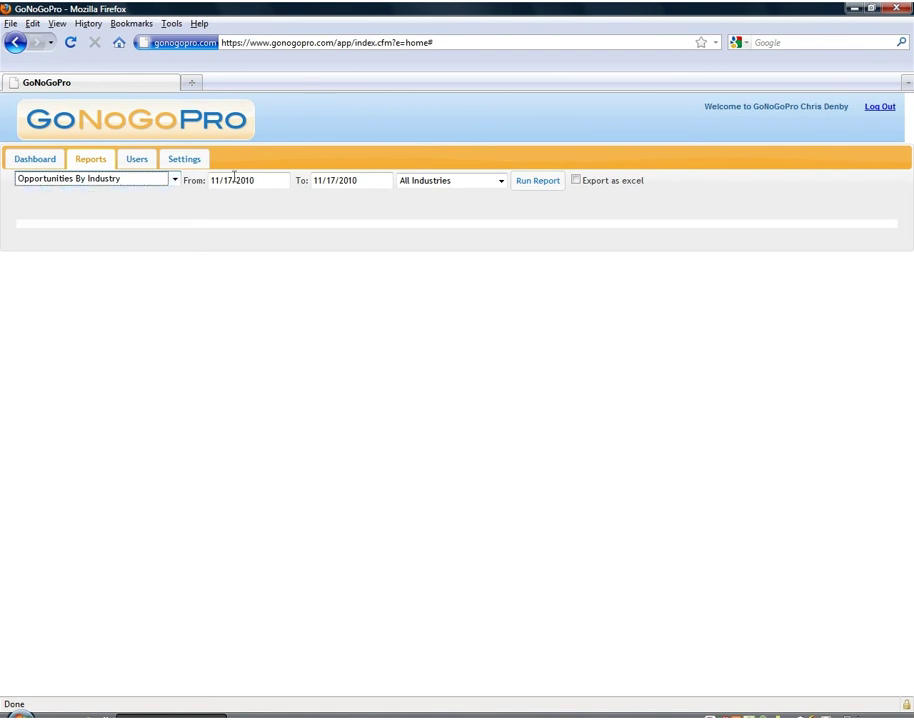
pyautogui.click(267, 182)
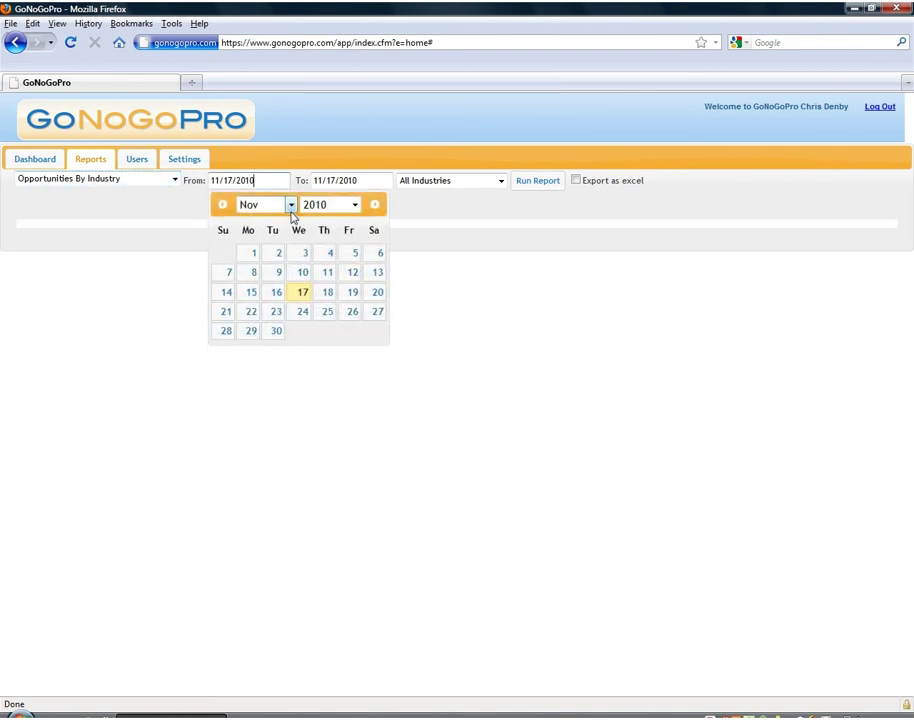
pyautogui.click(252, 256)
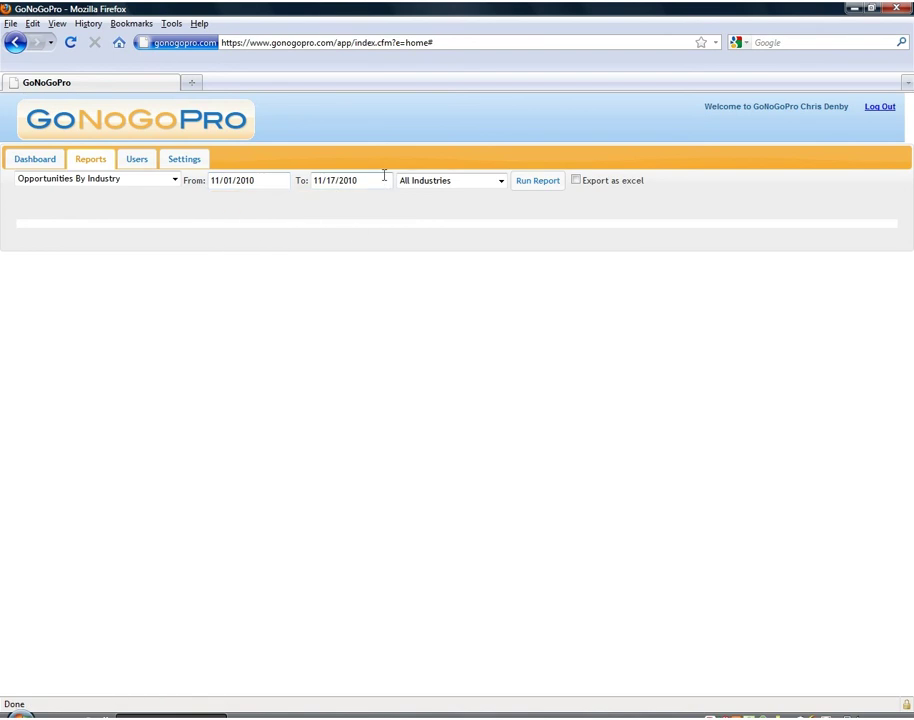
# Step: Set the report's end date to 12/31/2010 and run it for all industries
pyautogui.click(365, 181)
pyautogui.click(394, 205)
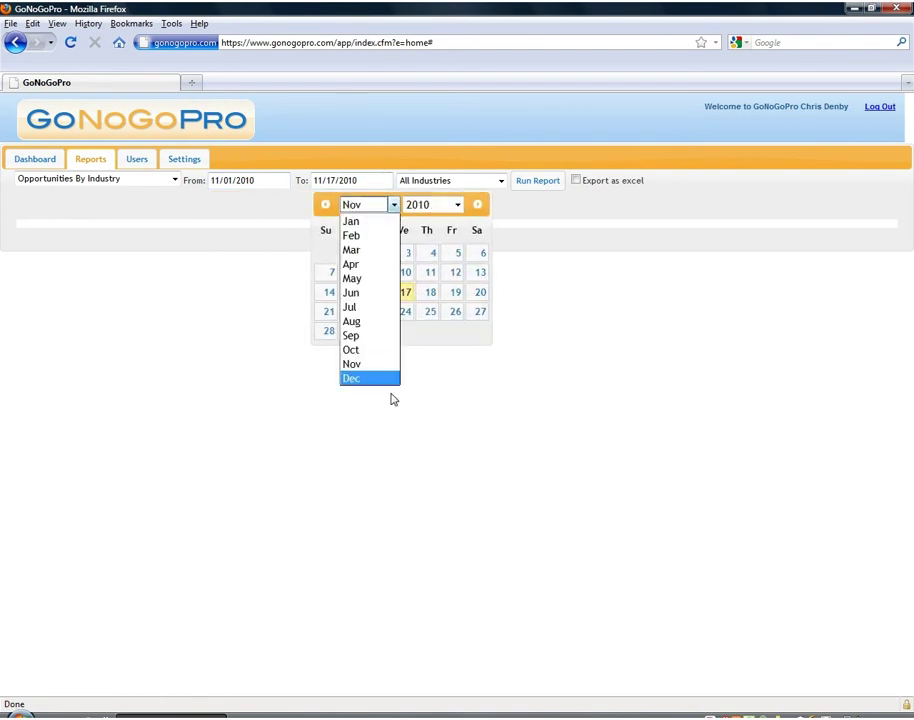
pyautogui.click(390, 380)
pyautogui.click(451, 331)
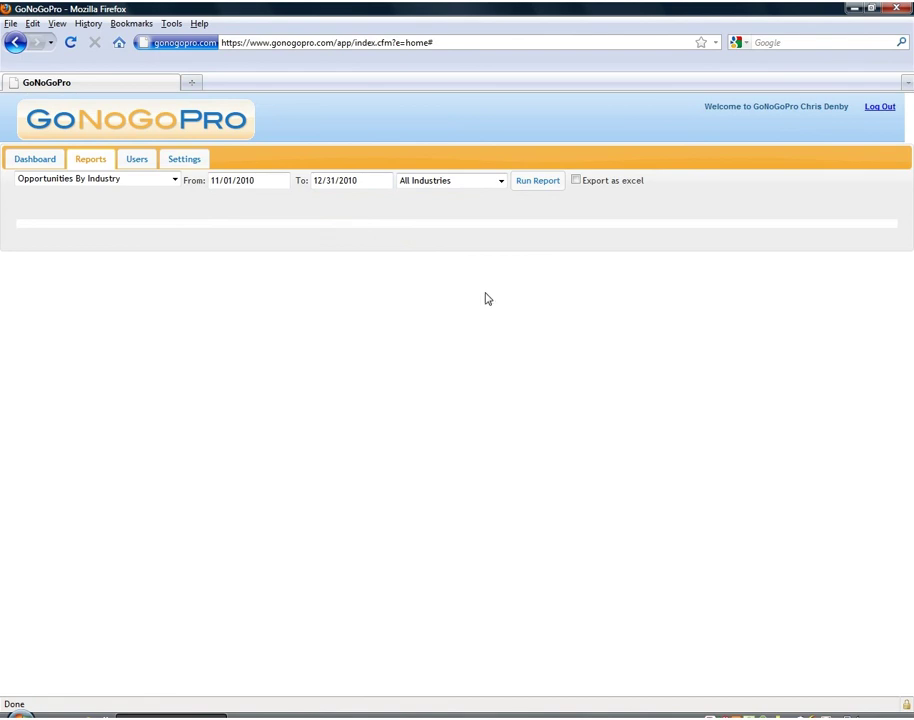
pyautogui.click(533, 189)
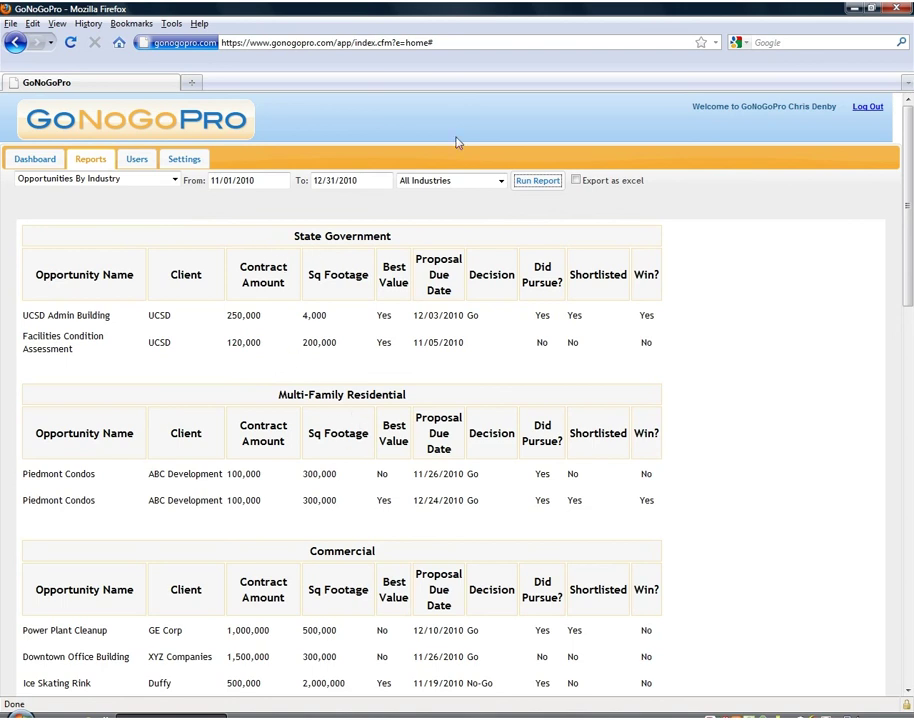
# Step: Restrict the Opportunities By Industry report to the Commercial industry and run it
pyautogui.click(500, 181)
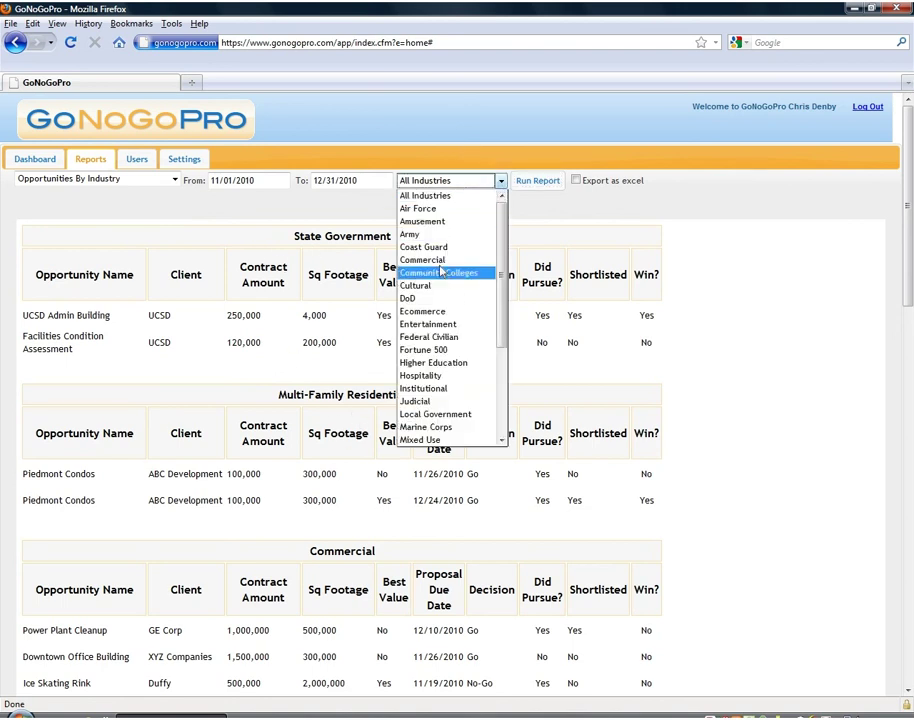
pyautogui.click(436, 260)
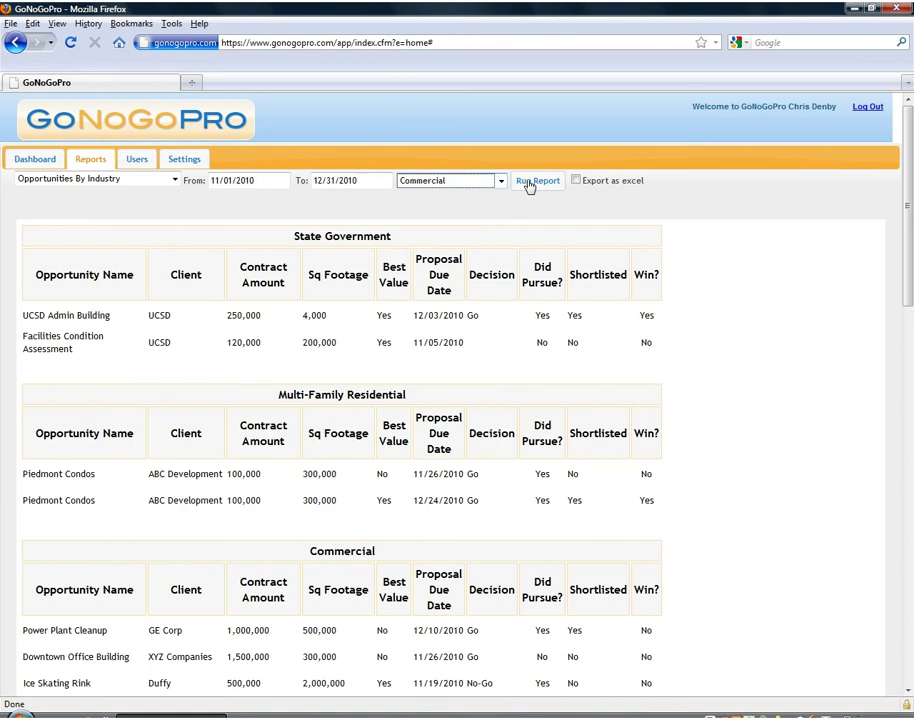
pyautogui.click(529, 184)
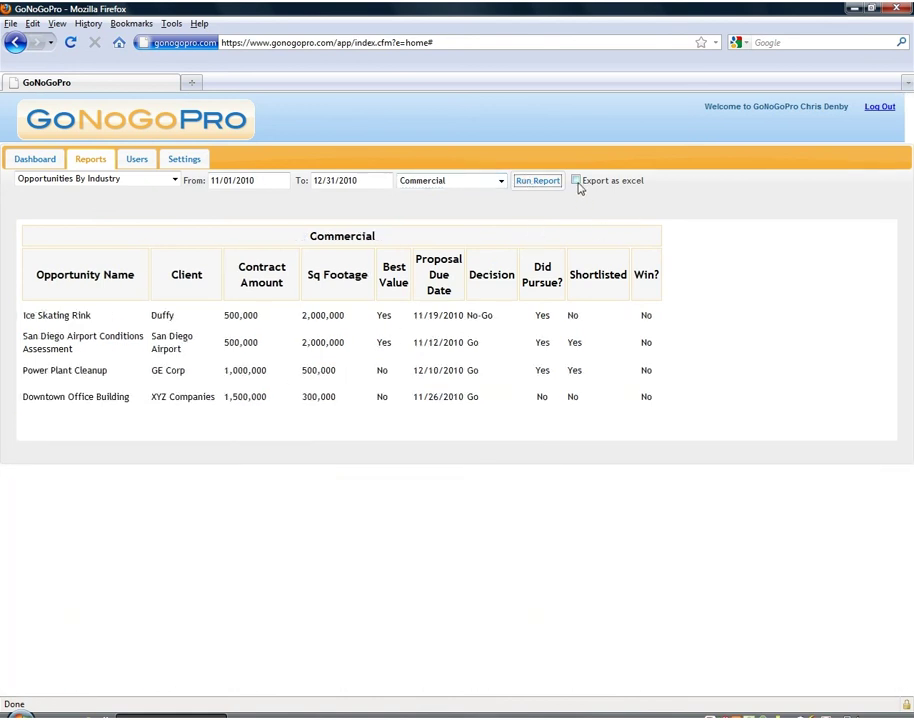
# Step: Run the Opportunities By Project Type report for all project types, and rerun it for Design-Build only
pyautogui.click(175, 181)
pyautogui.click(148, 204)
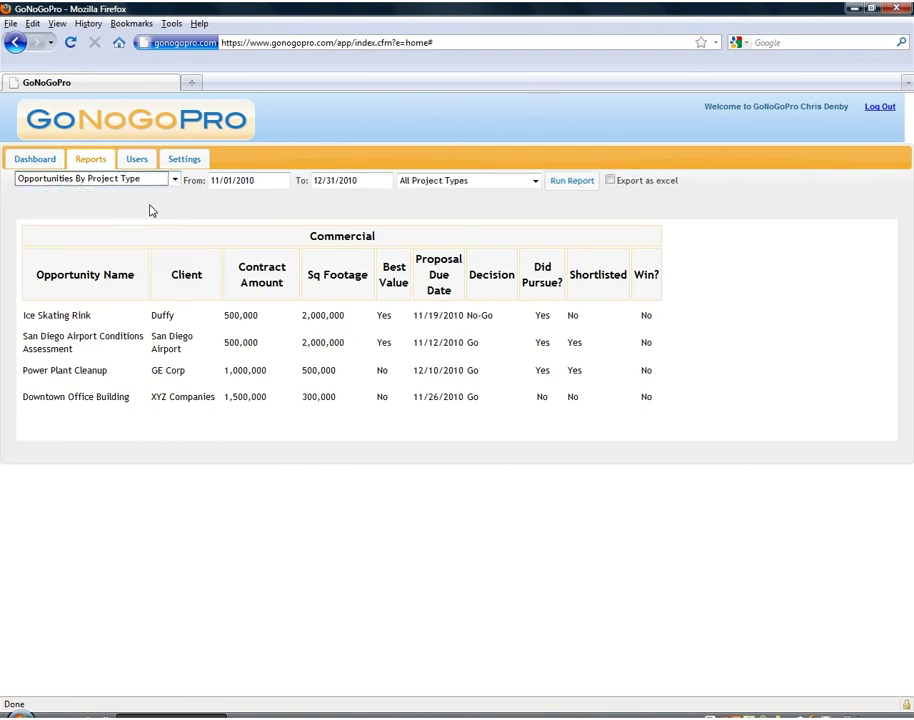
pyautogui.click(564, 182)
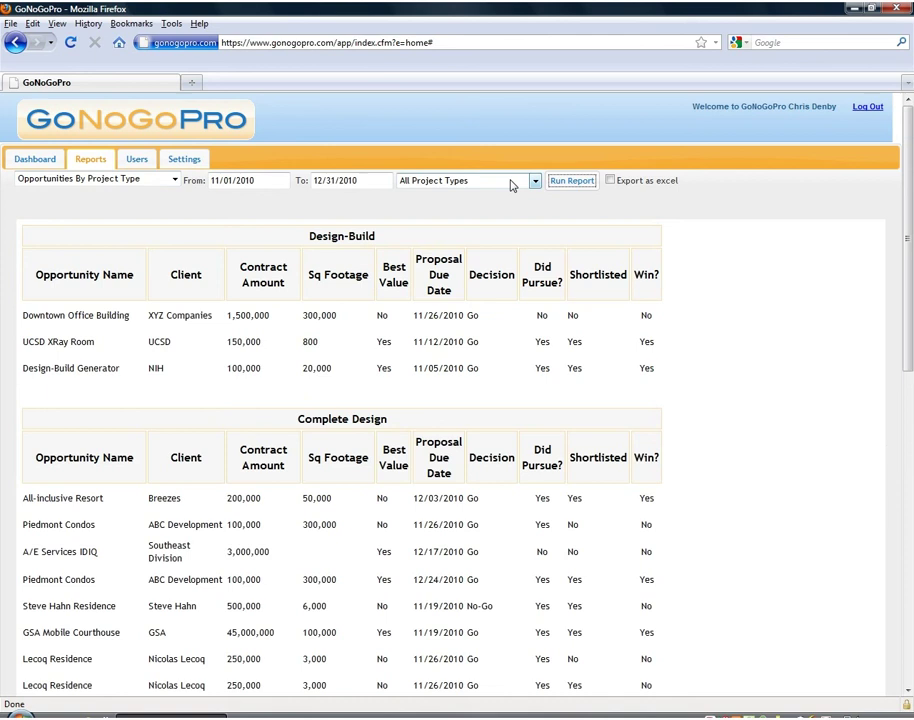
pyautogui.click(534, 181)
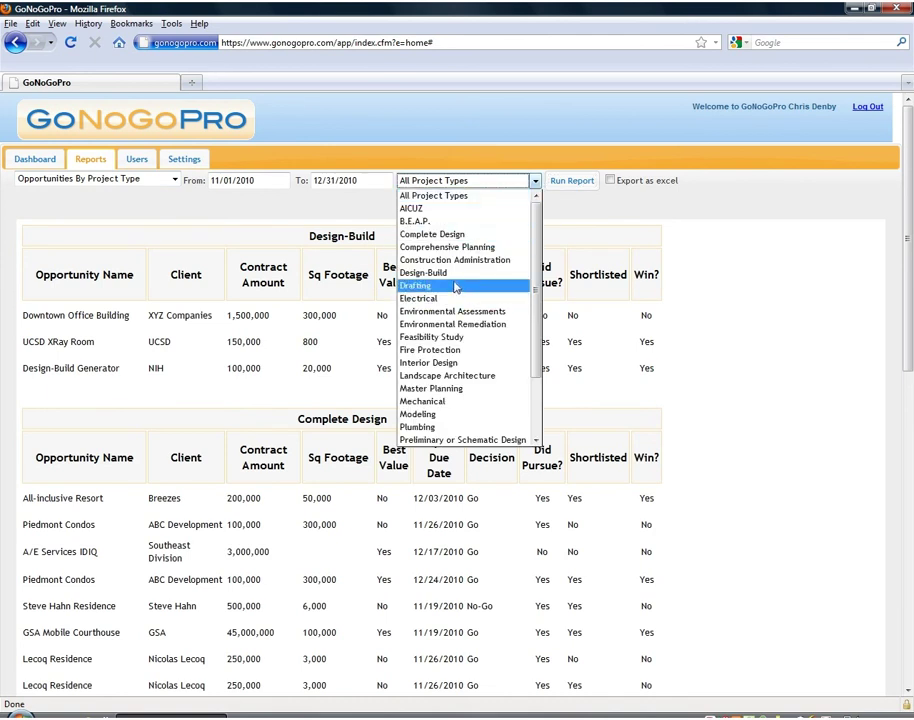
pyautogui.click(423, 272)
pyautogui.click(572, 182)
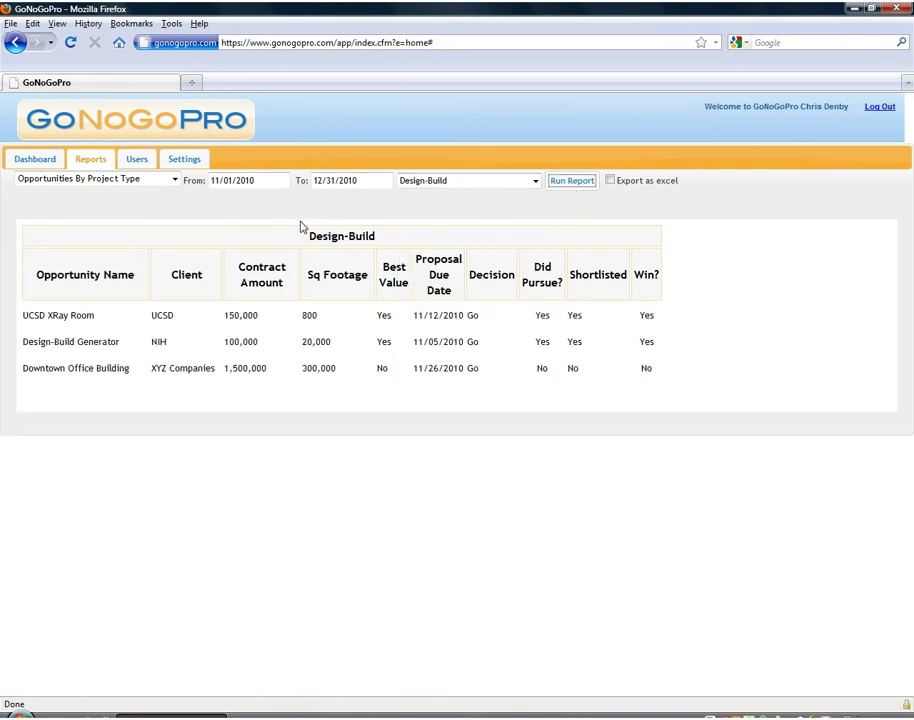
# Step: Run the Opportunities By Evaluator and Completed vs Requested By Evaluator reports for all industries and the Design-Build project type
pyautogui.click(174, 179)
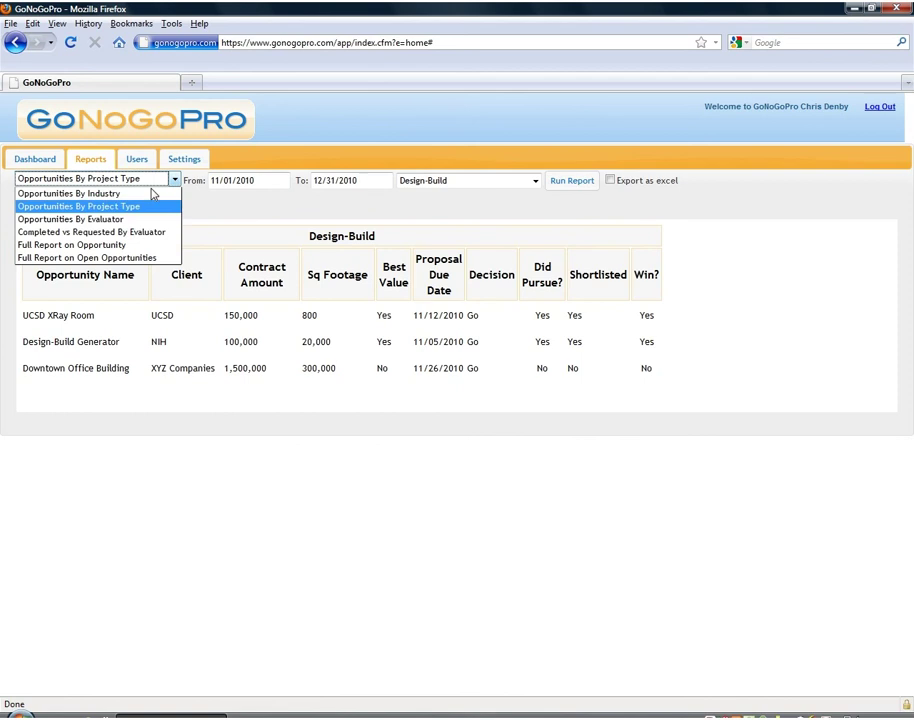
pyautogui.click(135, 221)
pyautogui.click(682, 186)
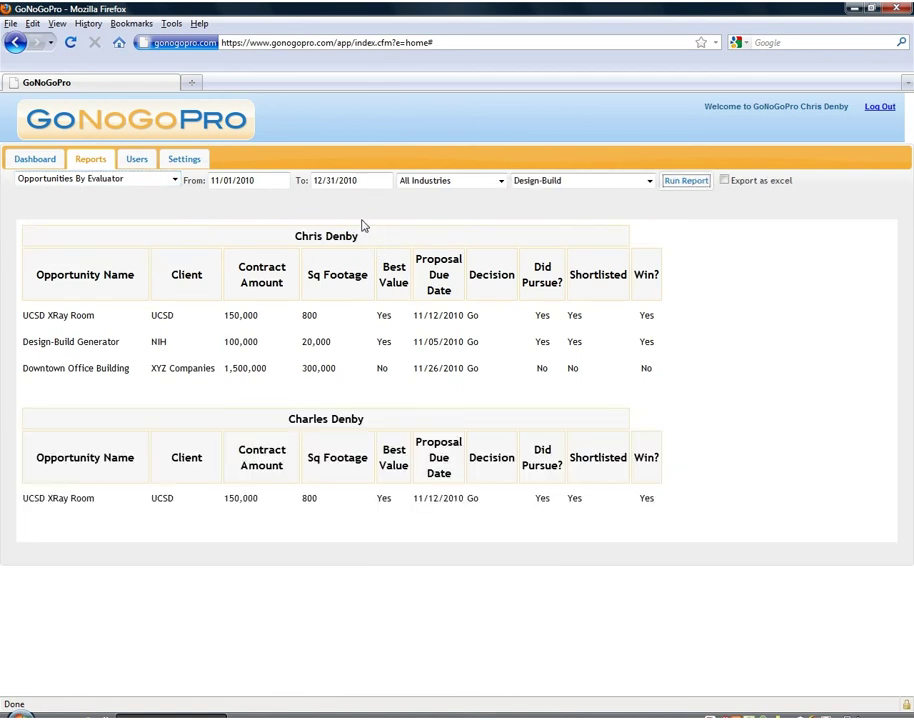
pyautogui.click(174, 180)
pyautogui.click(92, 232)
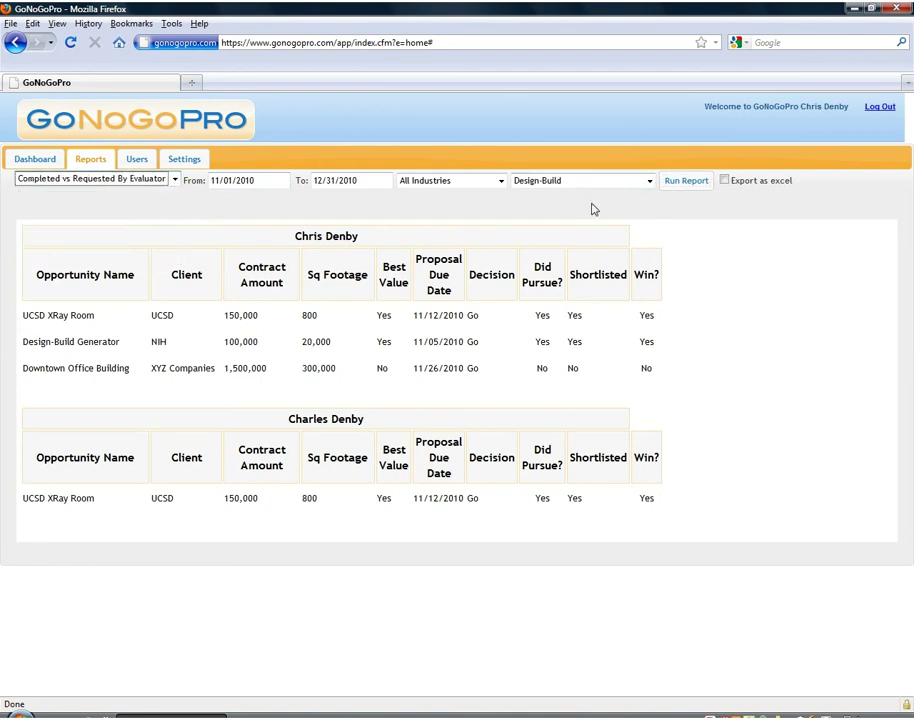
pyautogui.click(682, 184)
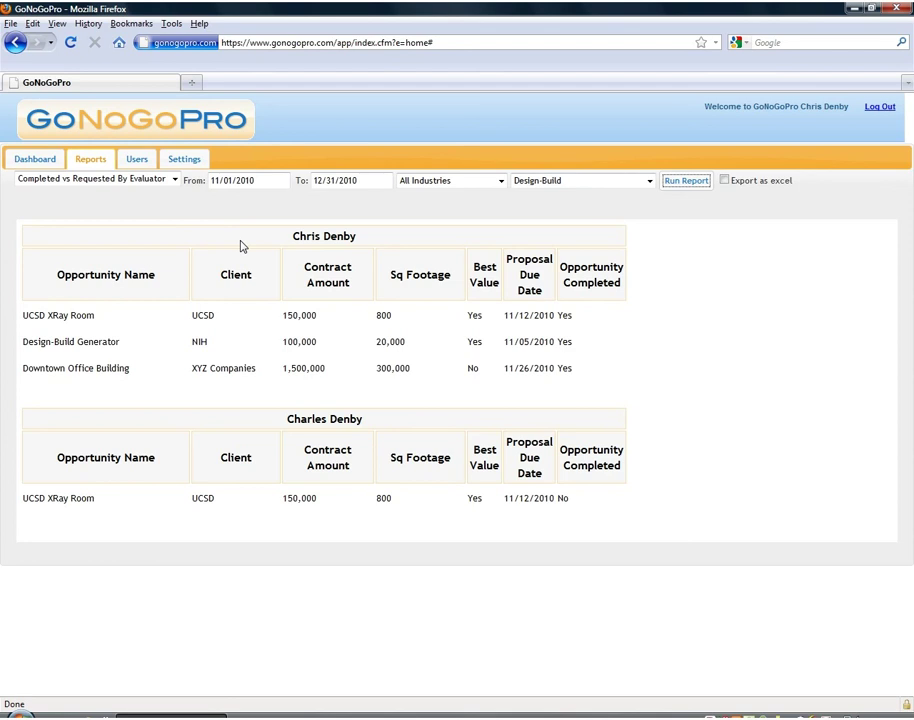
# Step: Run the Full Report on Opportunity for the Residential industry and all project types
pyautogui.click(174, 179)
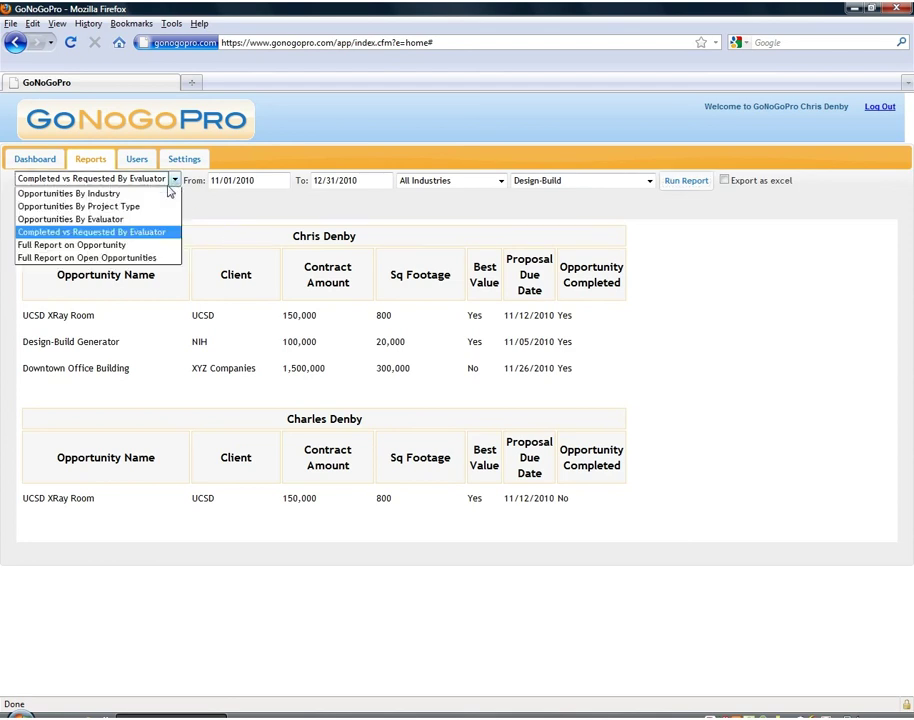
pyautogui.click(142, 245)
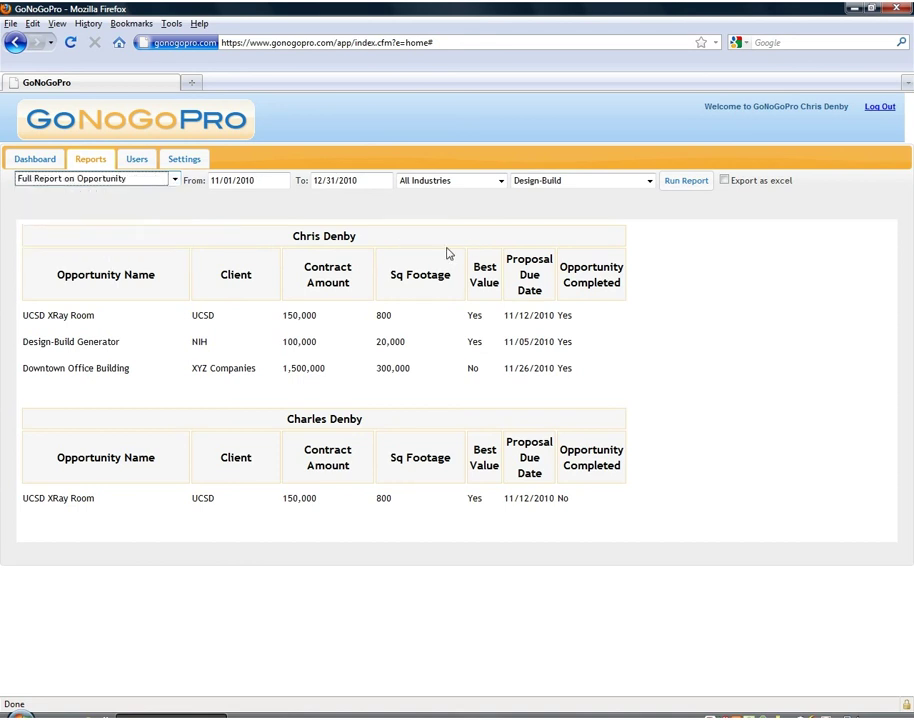
pyautogui.click(501, 182)
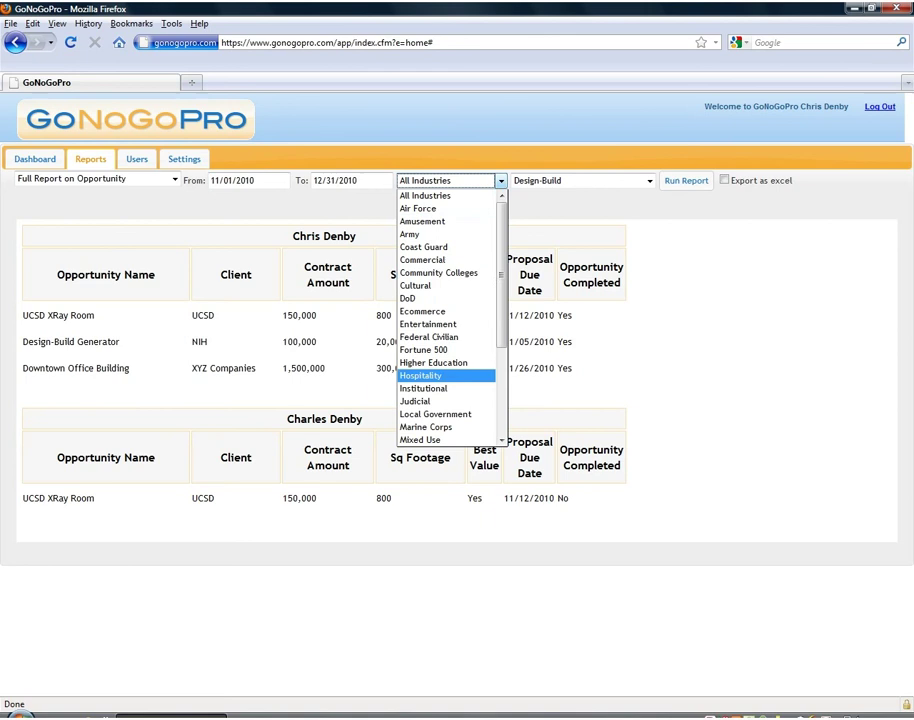
pyautogui.scroll(-3, 417, 377)
pyautogui.click(421, 401)
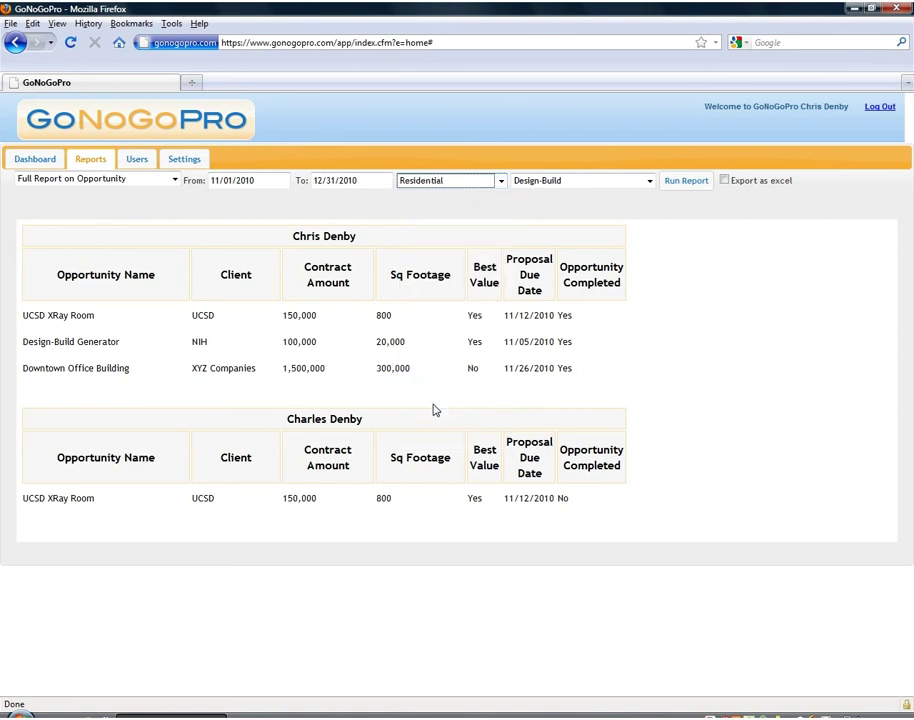
pyautogui.click(649, 181)
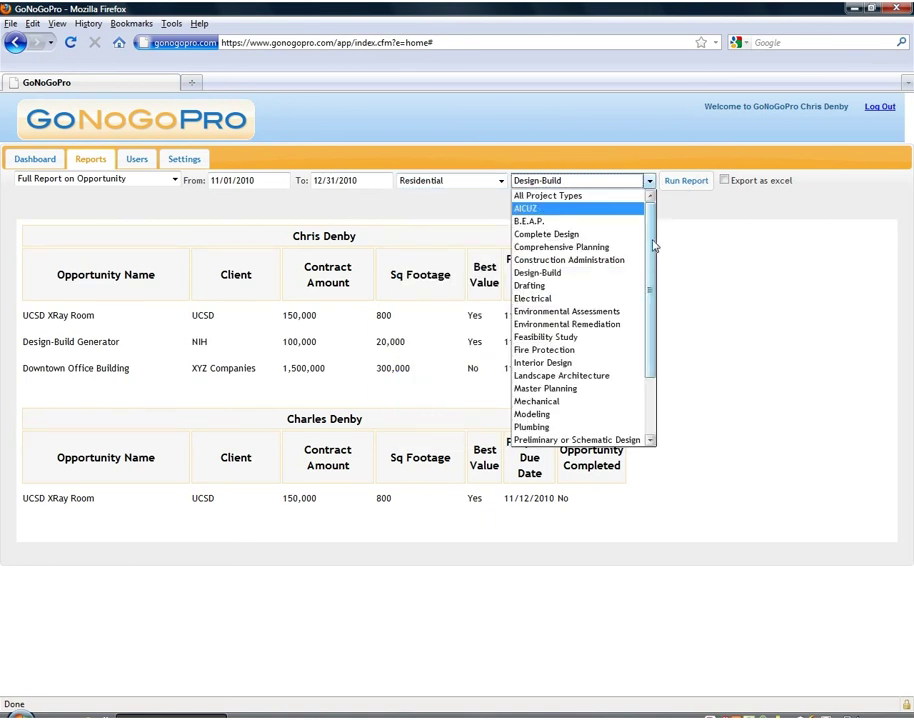
pyautogui.click(600, 251)
pyautogui.click(687, 182)
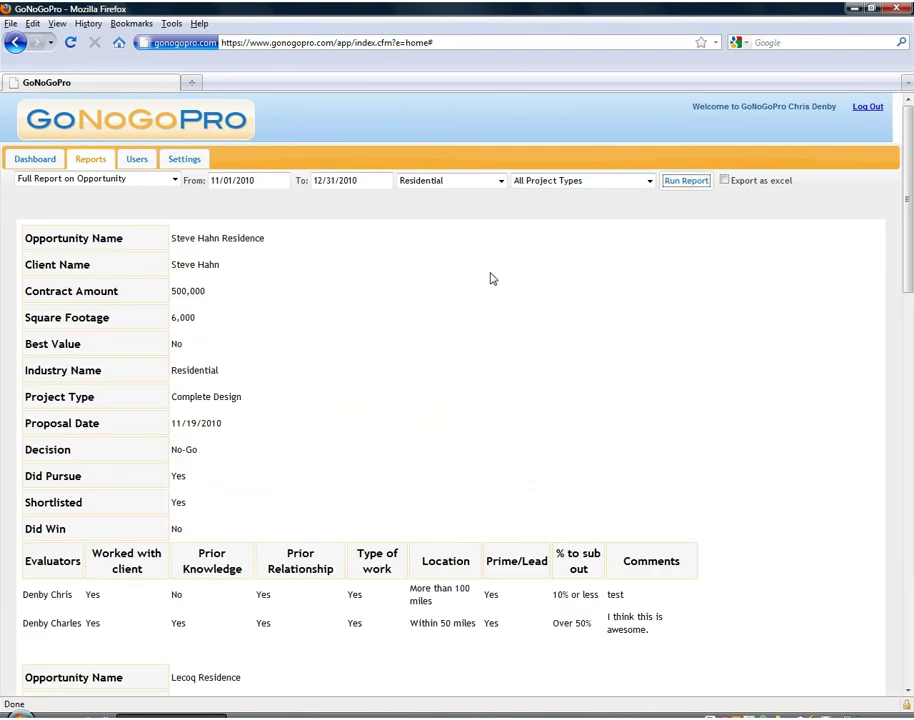